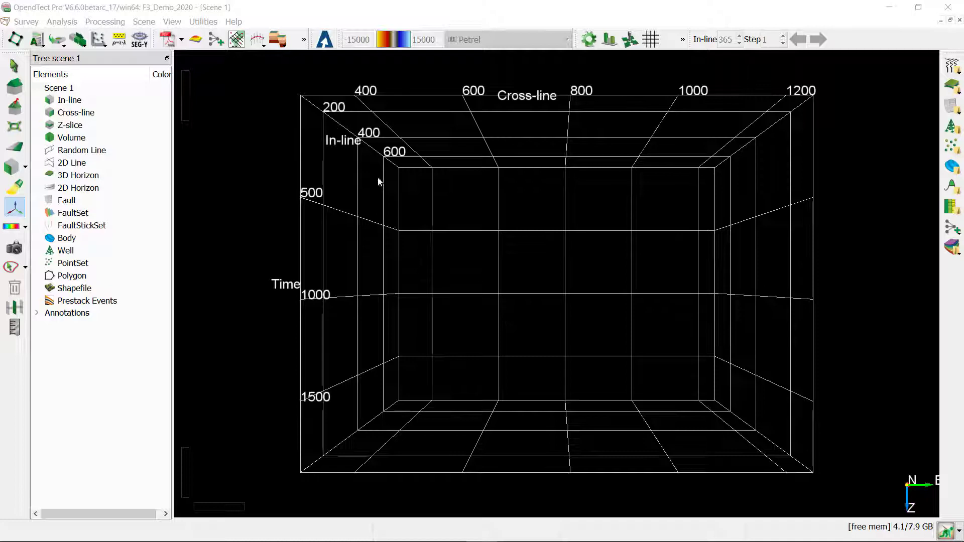
- Pre-load the '4 Dip steered median filter' cube into memory (546.73 MB) via the Pre-load Manager
left_click(27, 23)
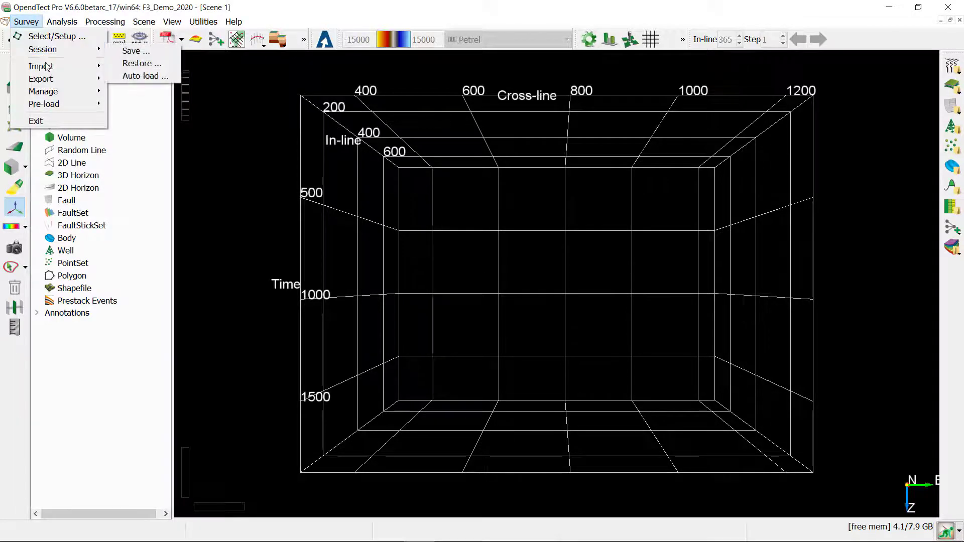
mouse_move(52, 103)
left_click(144, 107)
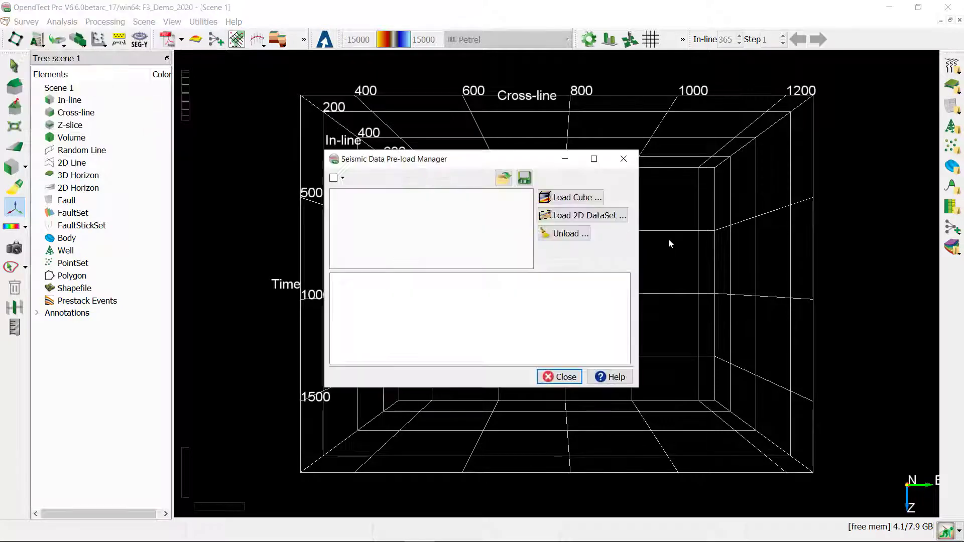
left_click(585, 196)
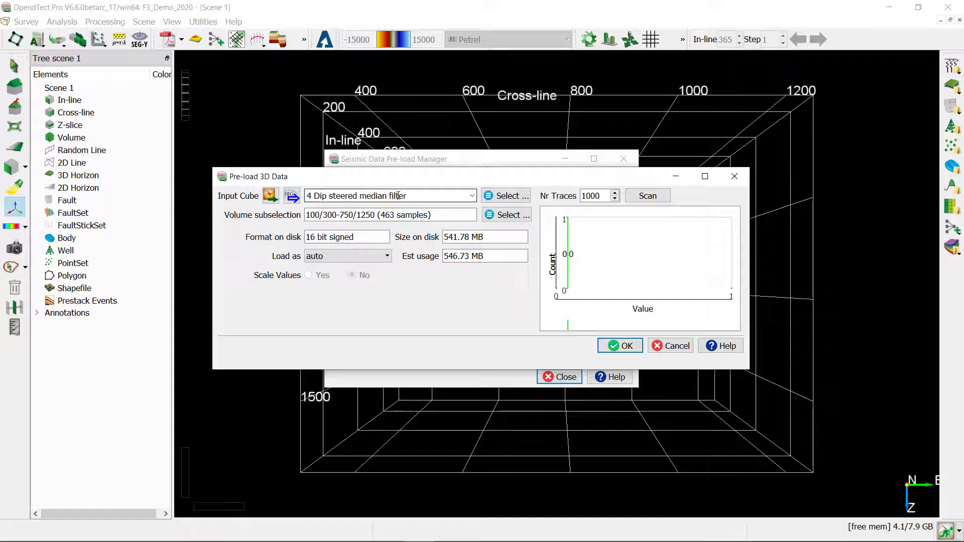
left_click(626, 346)
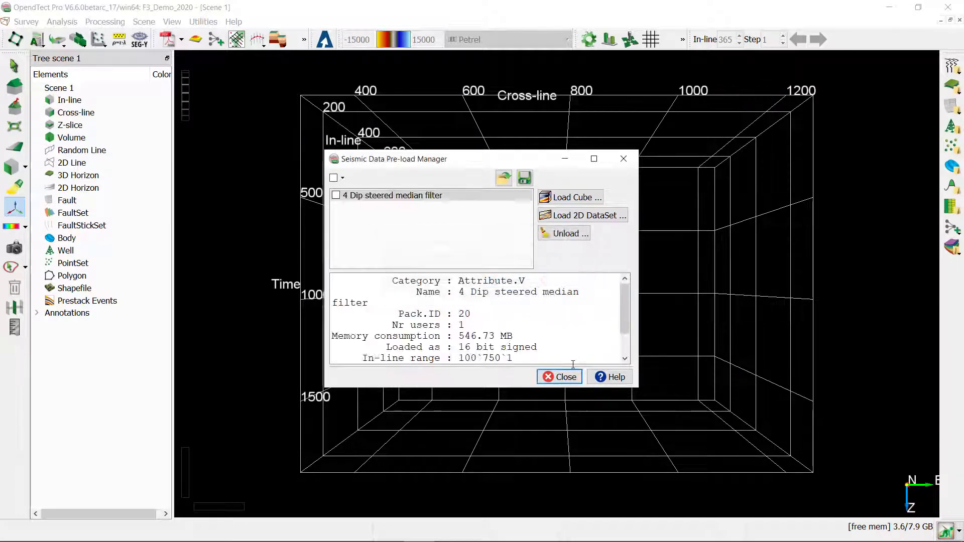
left_click(560, 377)
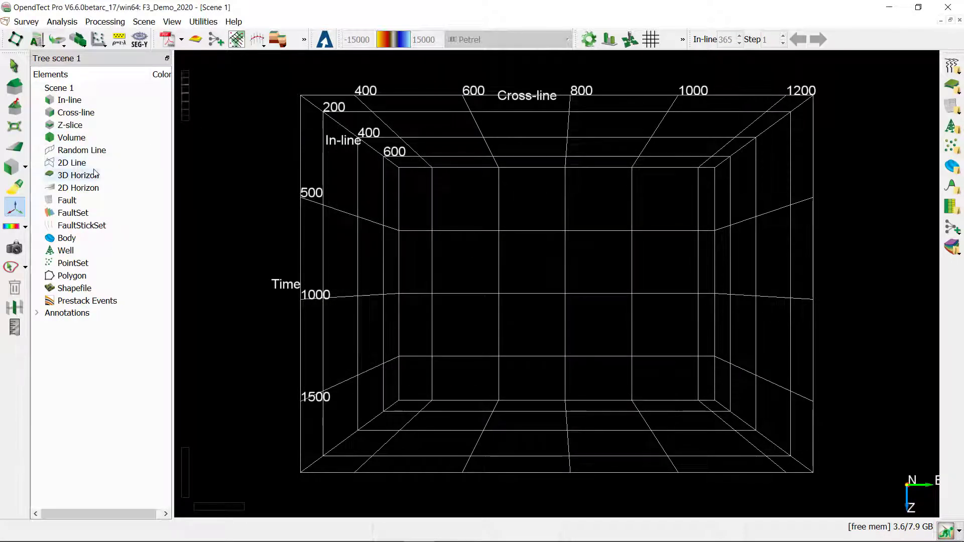
- Add in-line 425 with default '4 Dip steered median filter' data, then bring up the new 3D Horizon options
right_click(61, 104)
left_click(96, 107)
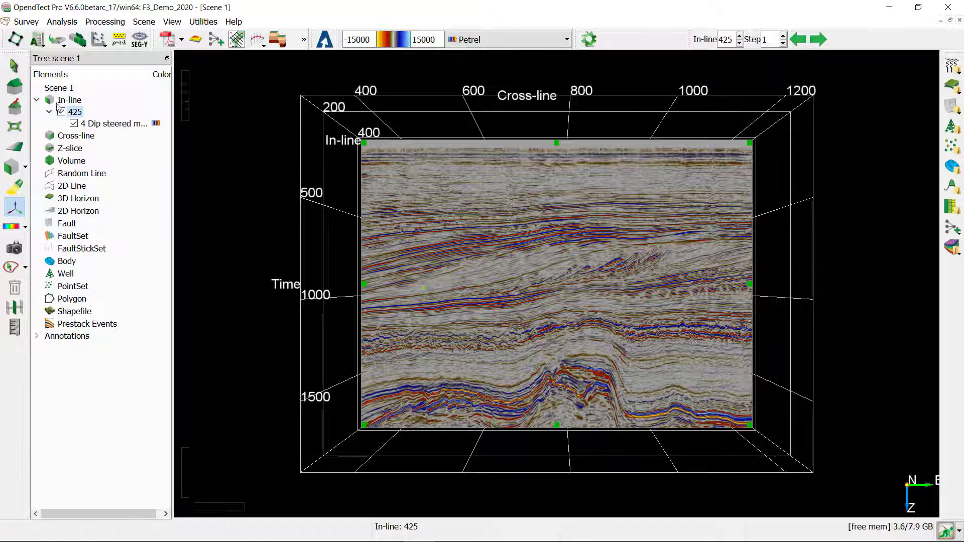
right_click(86, 201)
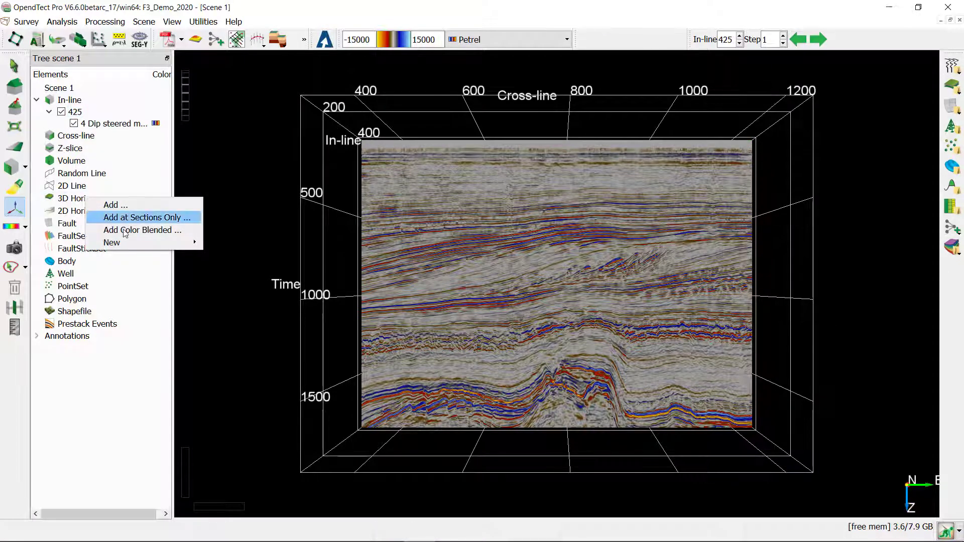
mouse_move(156, 249)
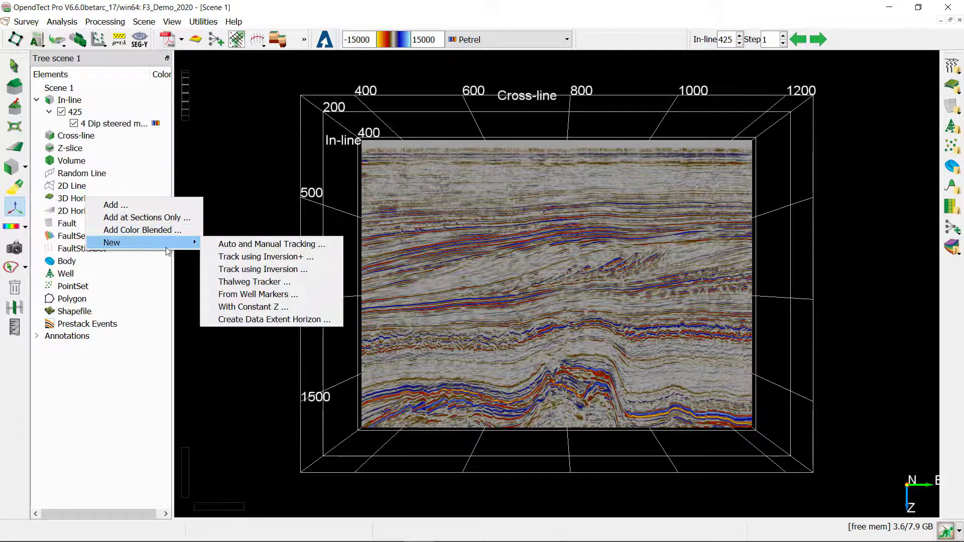
- Start an inversion-tracked horizon with 2 Steering BG Detailed steering, then edit Horizon 1's name
left_click(272, 272)
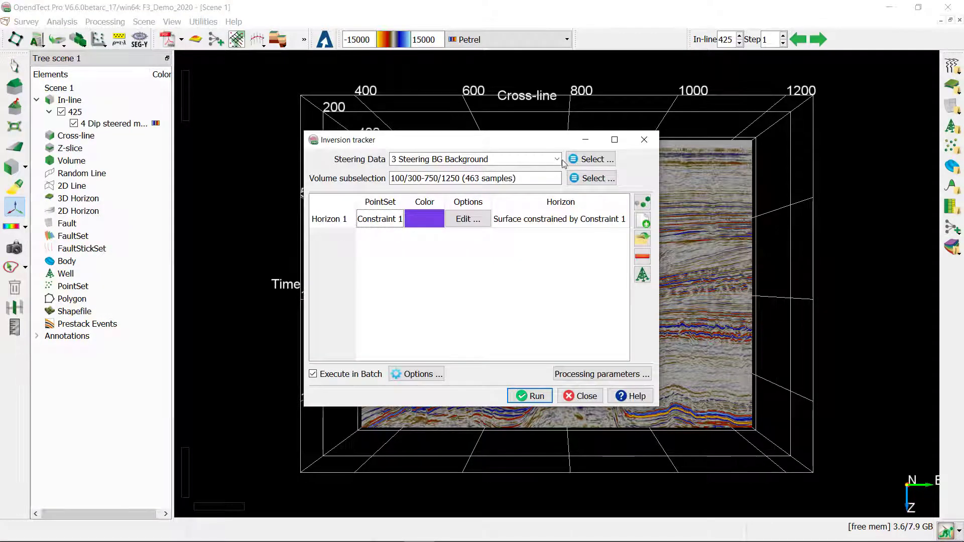
left_click(581, 162)
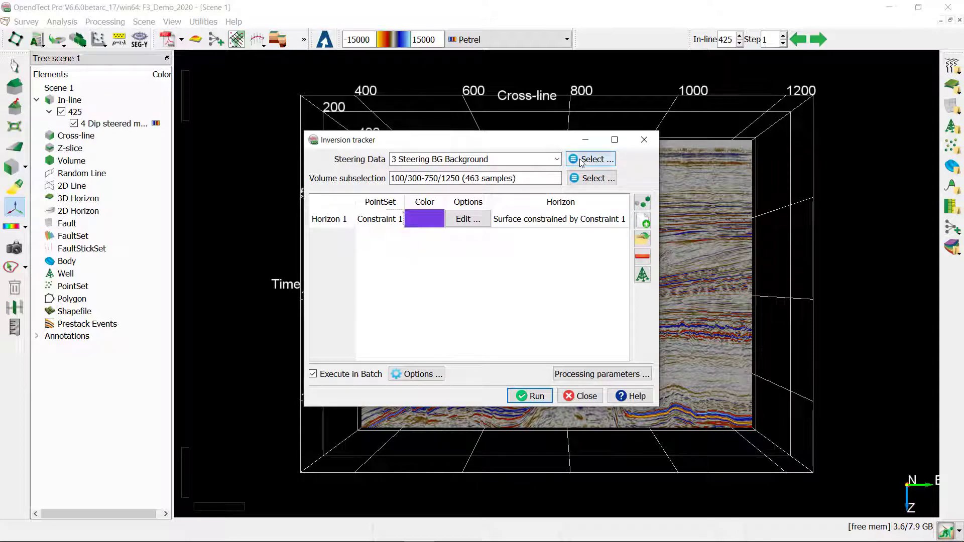
left_click(581, 161)
left_click(438, 241)
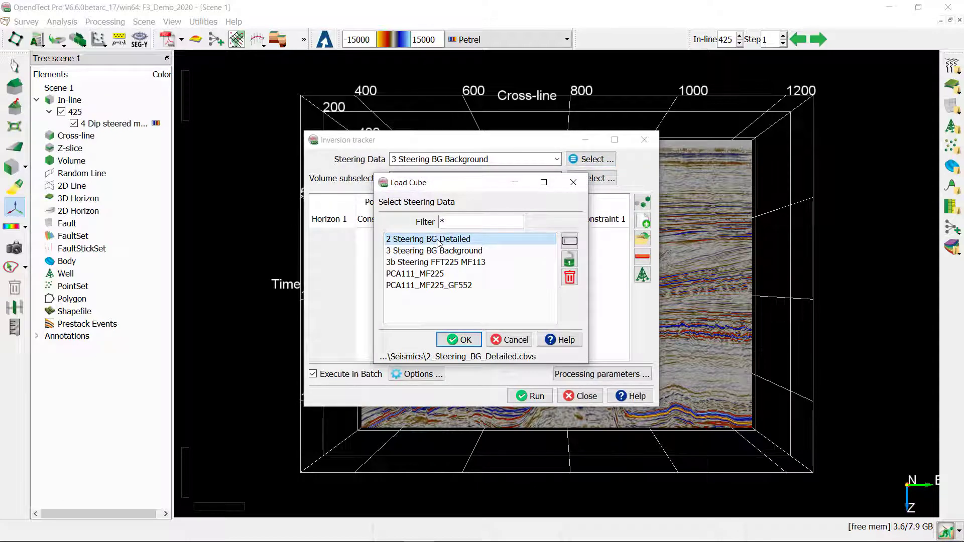
left_click(463, 340)
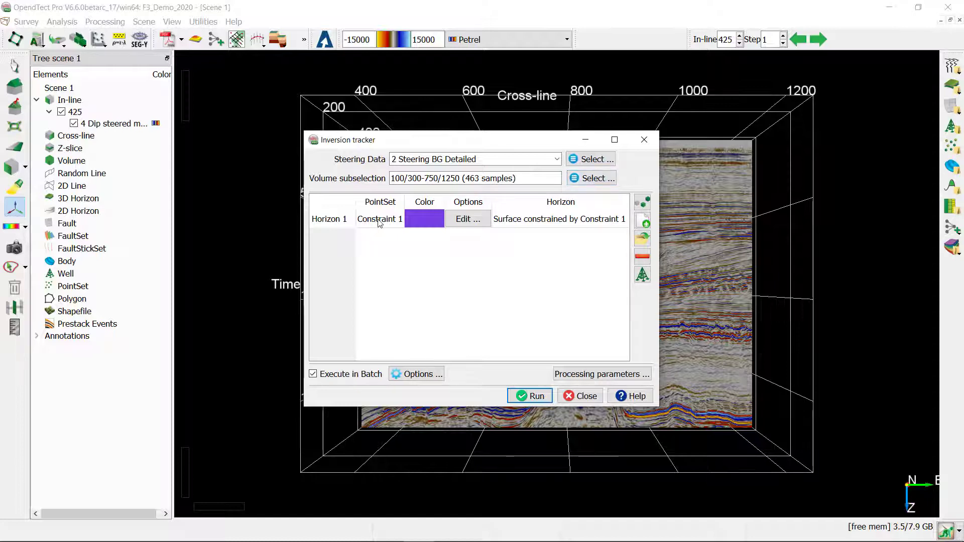
double_click(551, 223)
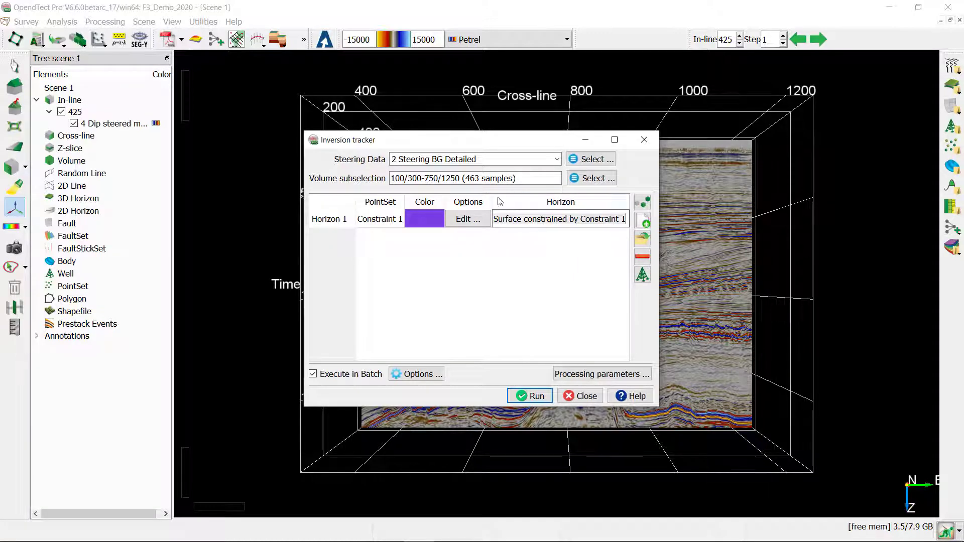
- Move the Inversion tracker top-right and zoom in on in-line 425's blue reflector in interact mode
left_click_drag(472, 142, 771, 20)
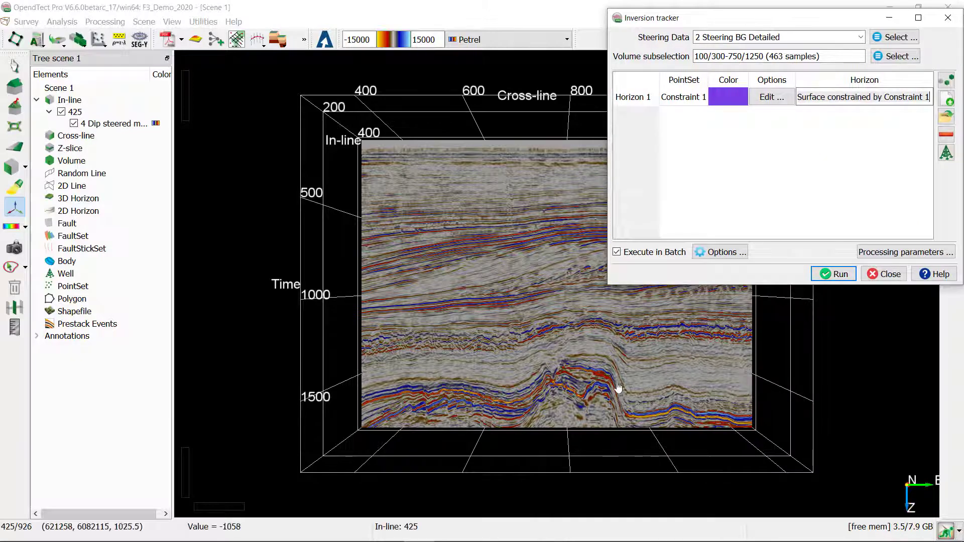
middle_click_drag(625, 377, 435, 400)
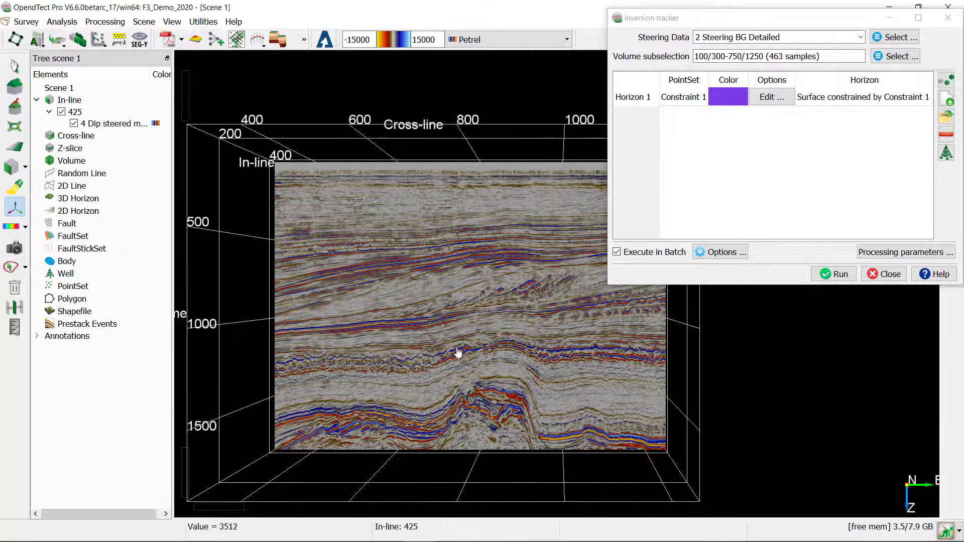
scroll(455, 350, "up", 4)
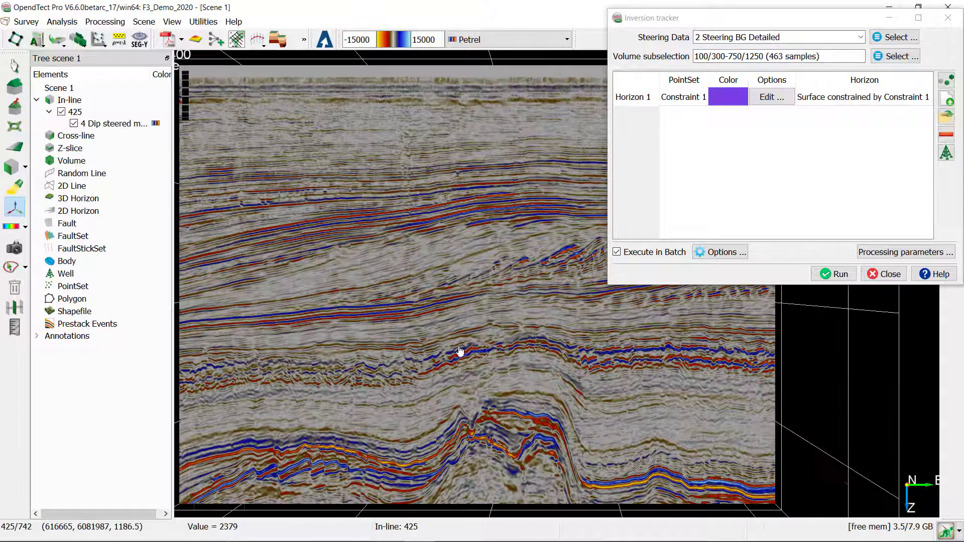
left_click(14, 65)
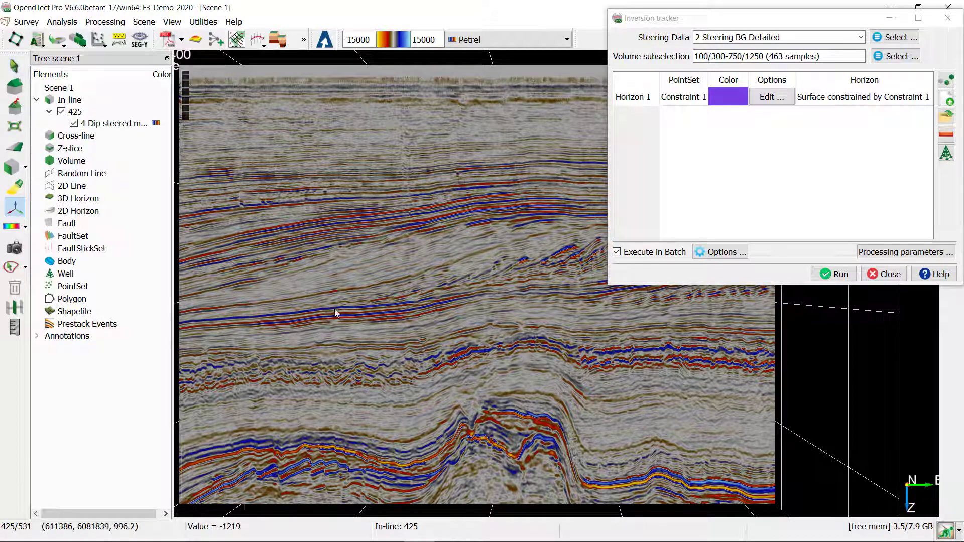
middle_click_drag(452, 338, 518, 384)
scroll(457, 327, "up", 3)
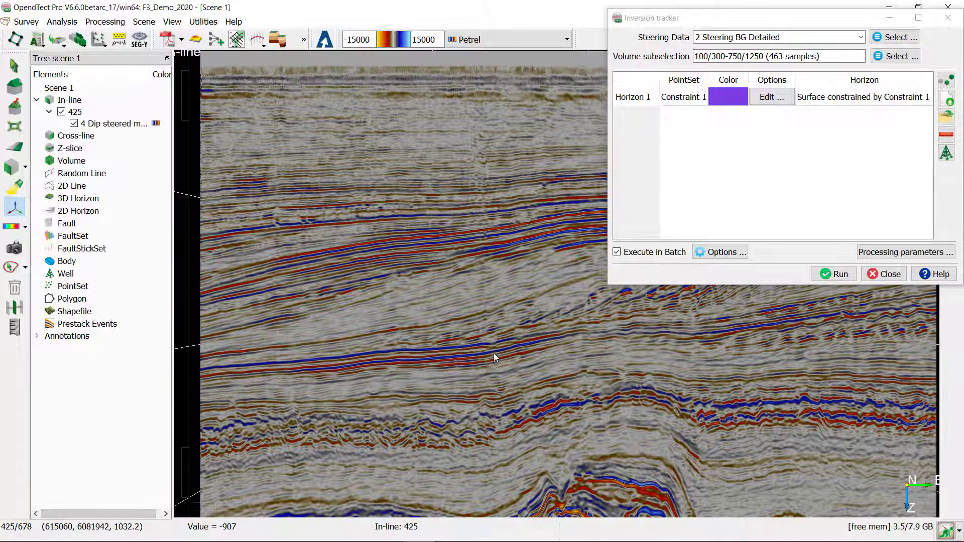
scroll(482, 372, "down", 2)
scroll(471, 388, "up", 3)
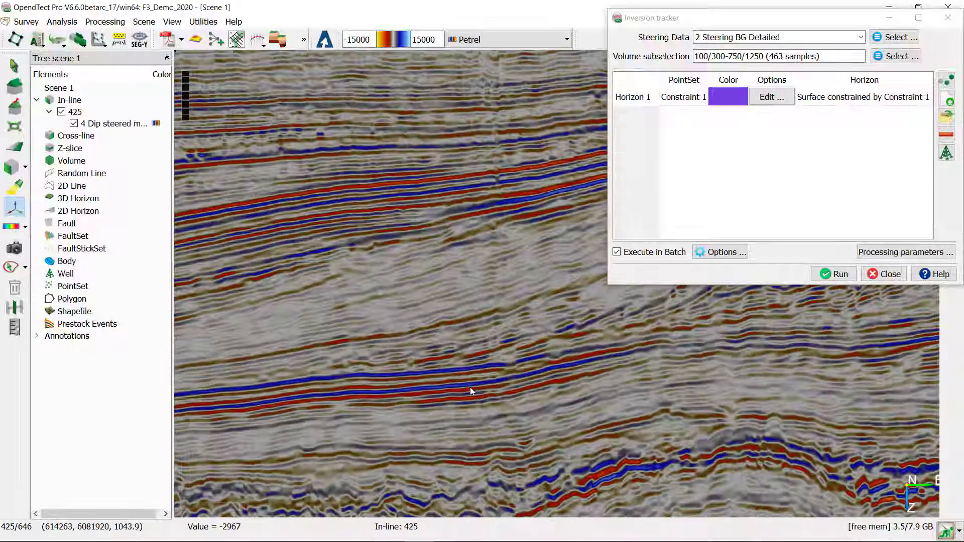
middle_click_drag(470, 387, 722, 379)
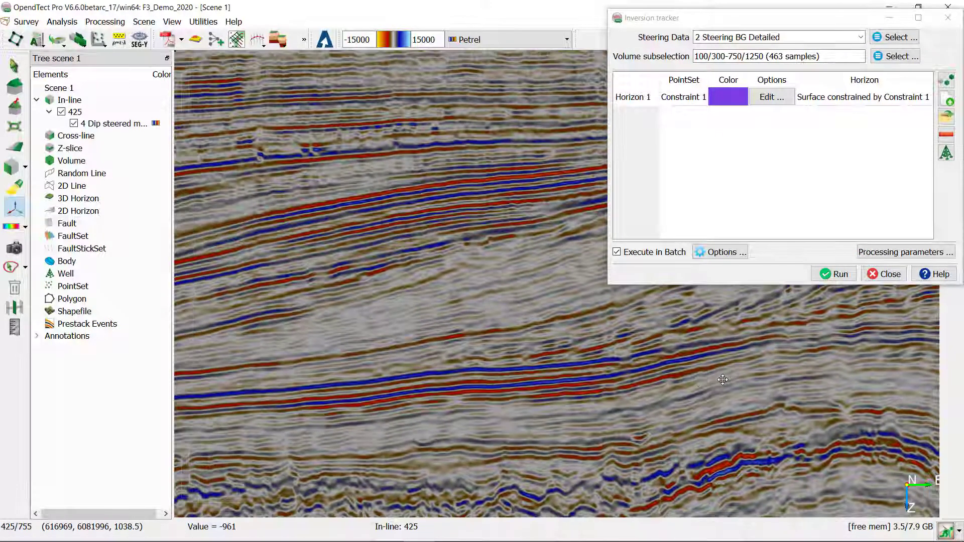
- Pick four seed points for Constraint 1 along the strong blue reflector on in-line 425
left_click(946, 84)
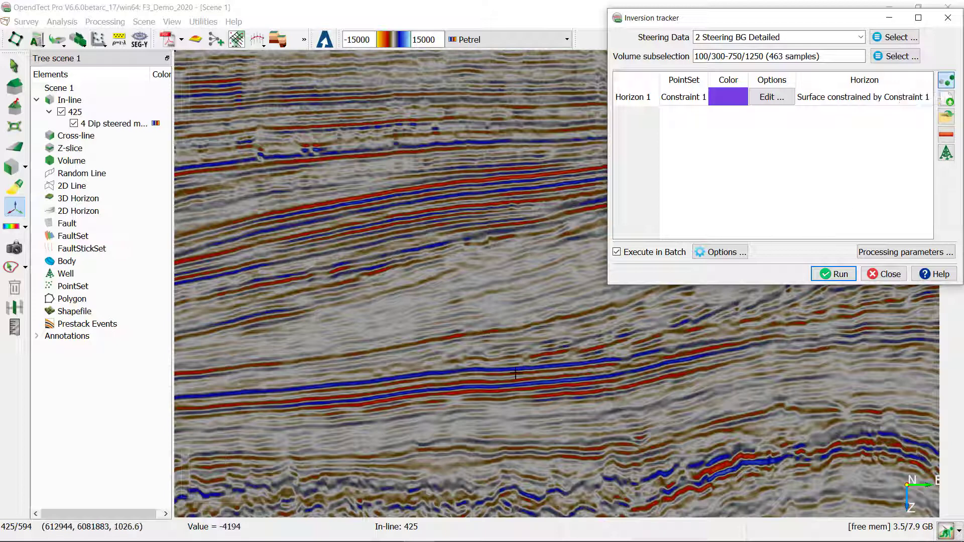
left_click(204, 397)
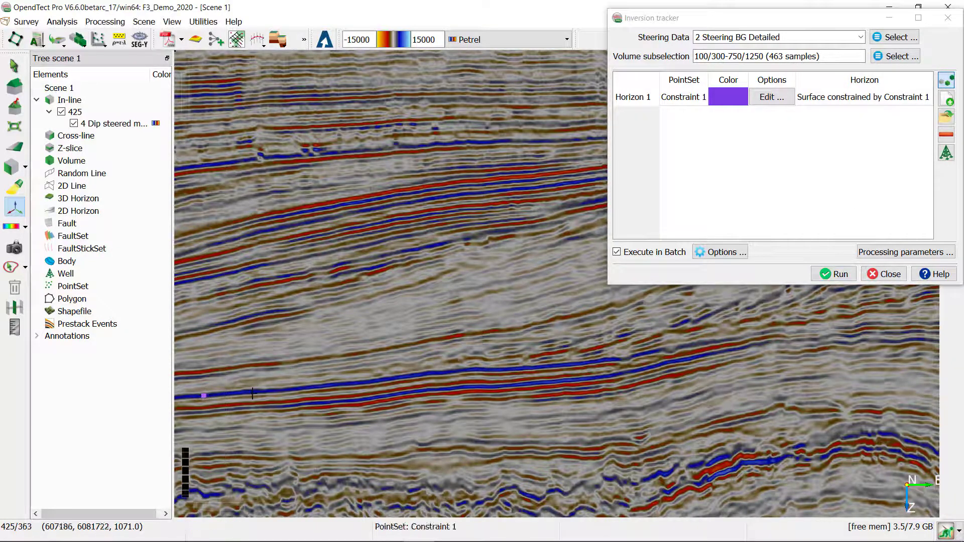
left_click(490, 369)
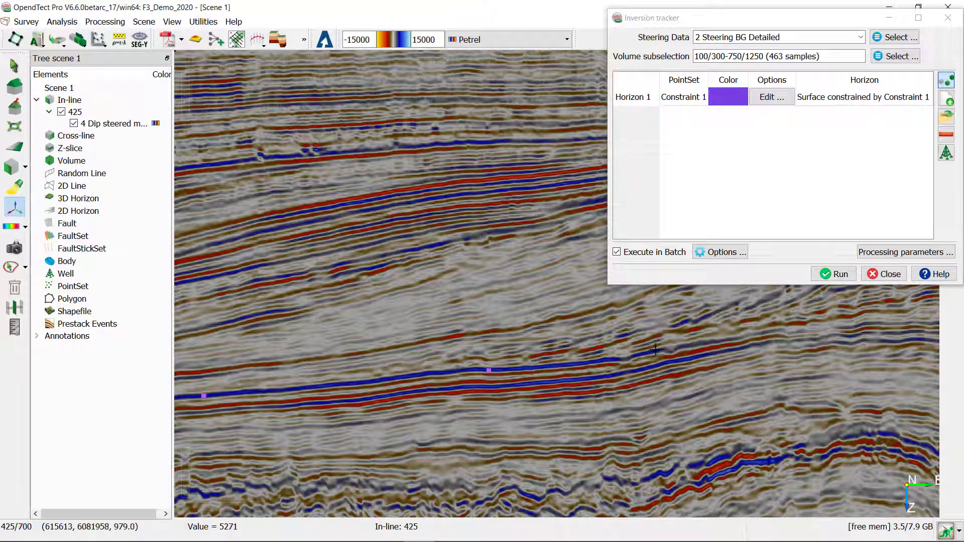
scroll(655, 349, "up", 2)
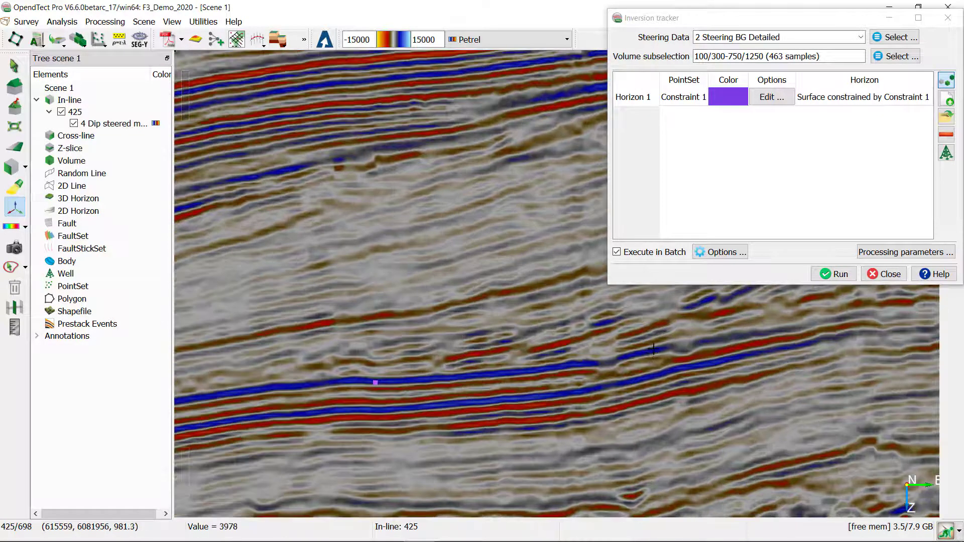
left_click(653, 349)
middle_click_drag(748, 336, 661, 377)
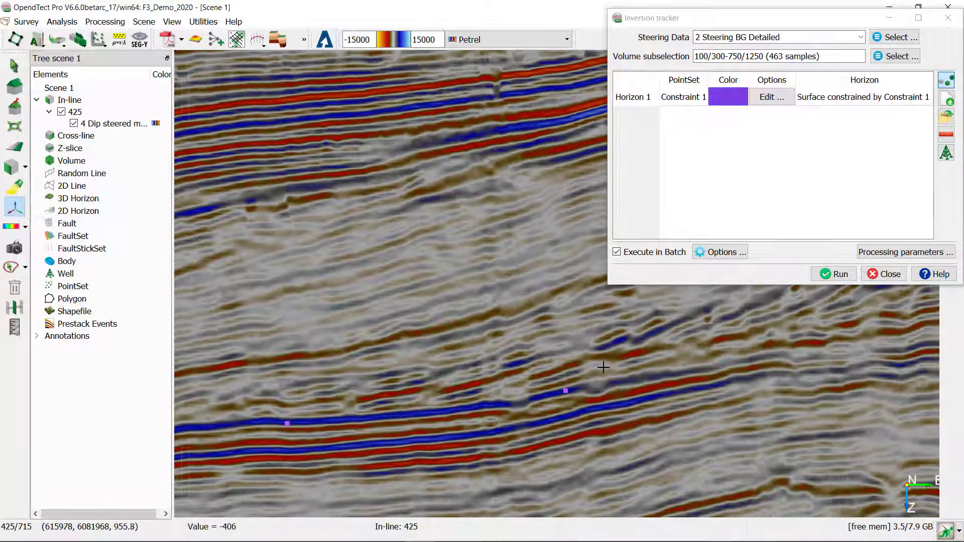
left_click(776, 356)
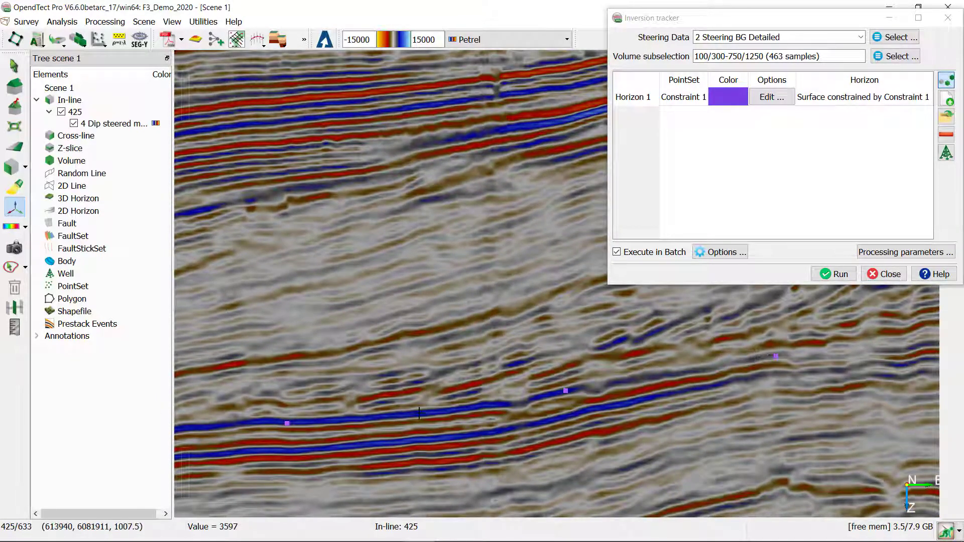
middle_click_drag(375, 443, 764, 345)
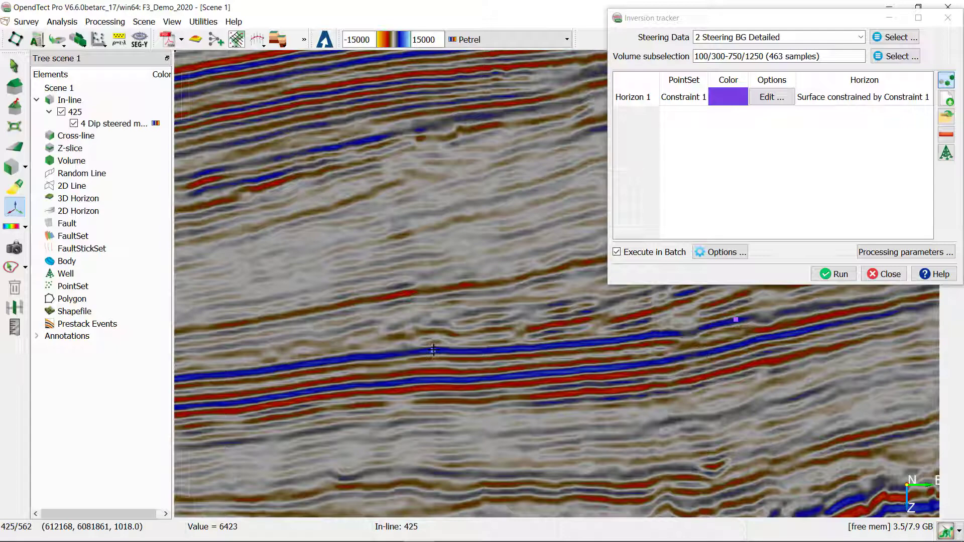
scroll(433, 350, "down", 3)
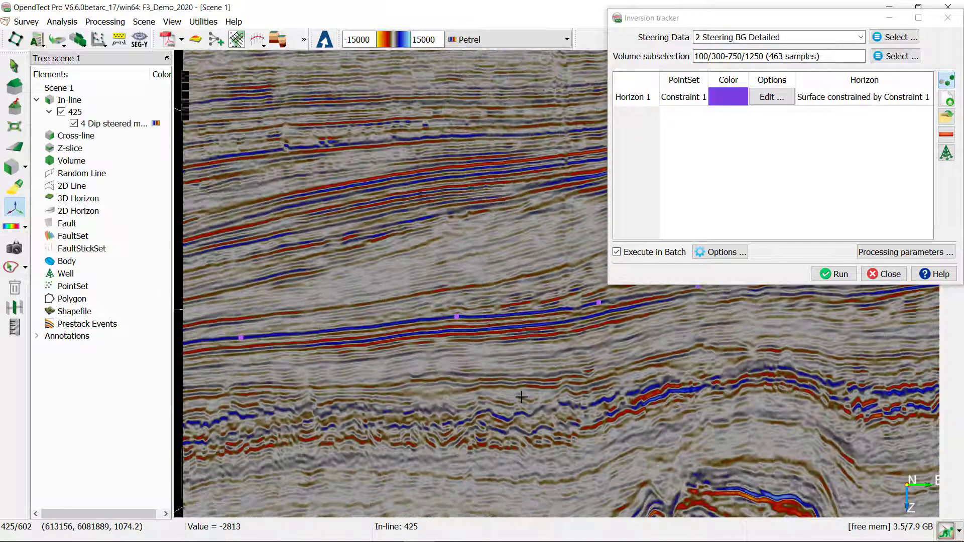
middle_click_drag(522, 397, 538, 465)
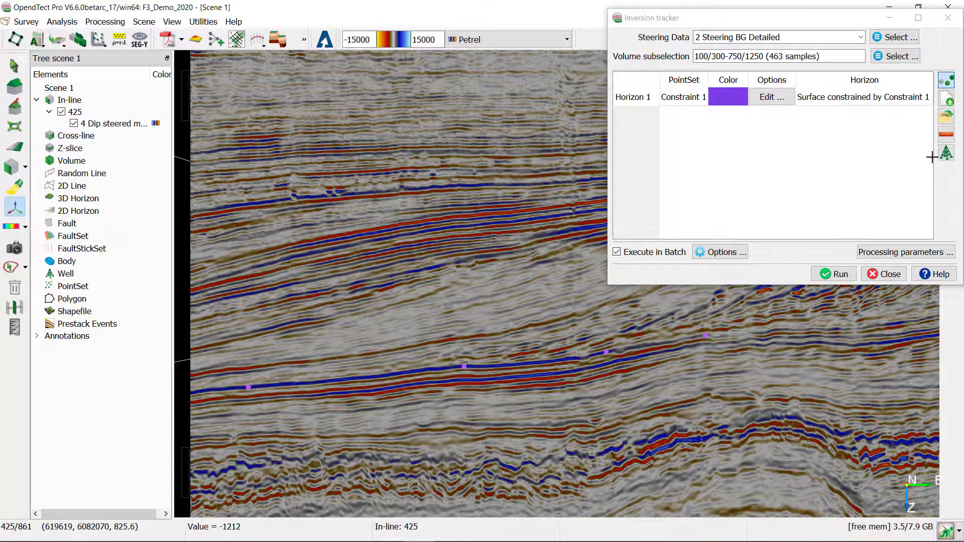
- Bring up the Load PointSets dialog and cancel it without loading any point set
left_click(947, 117)
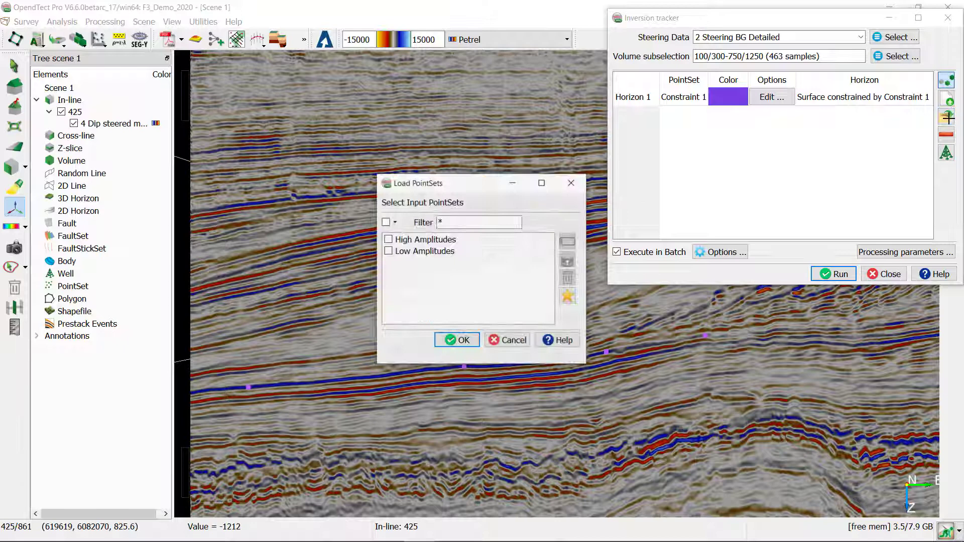
left_click(514, 338)
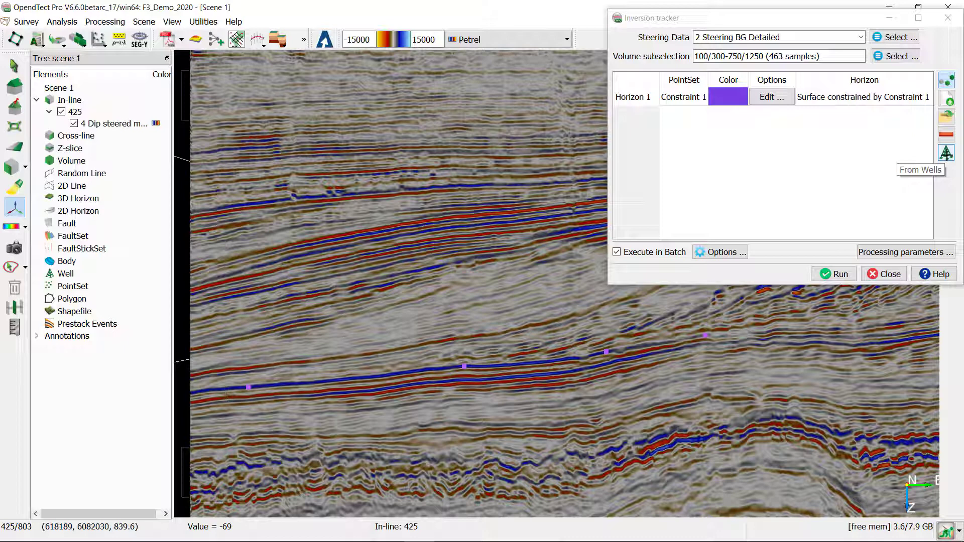
- Seed Horizon 2 from the FS7 marker in all four wells
left_click(946, 152)
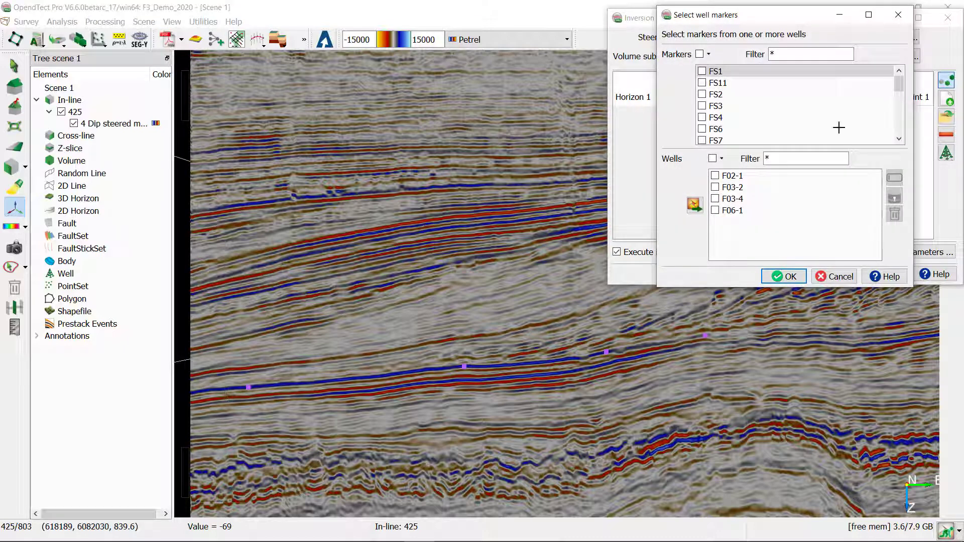
left_click(701, 141)
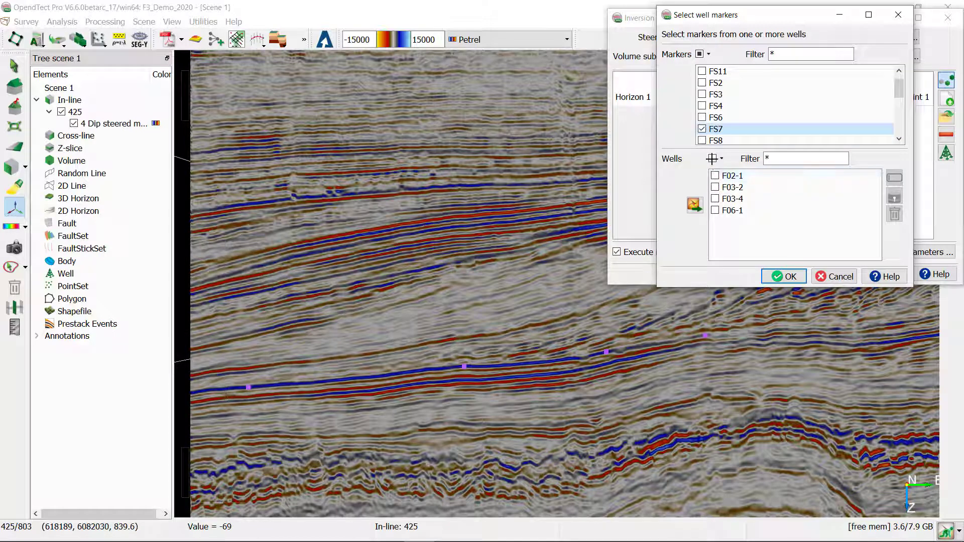
left_click(712, 159)
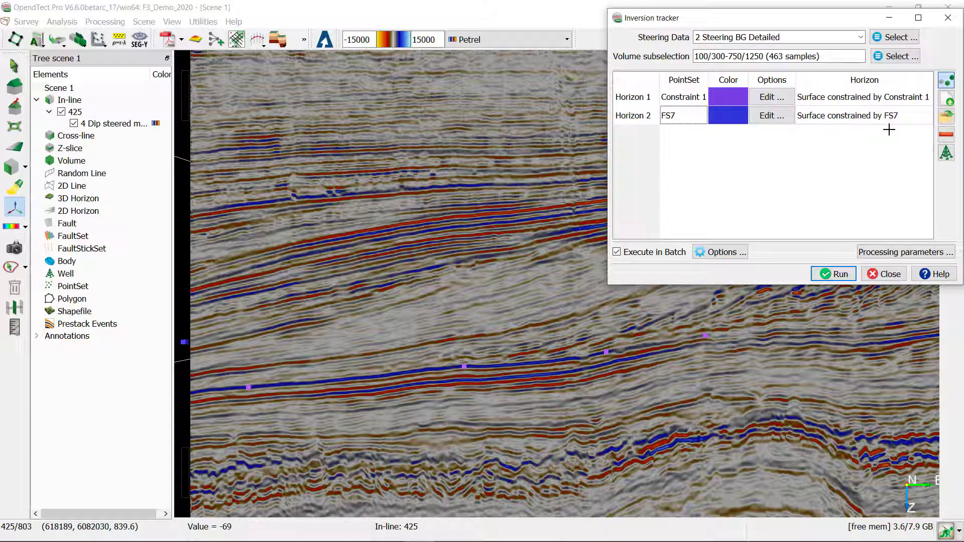
left_click(887, 253)
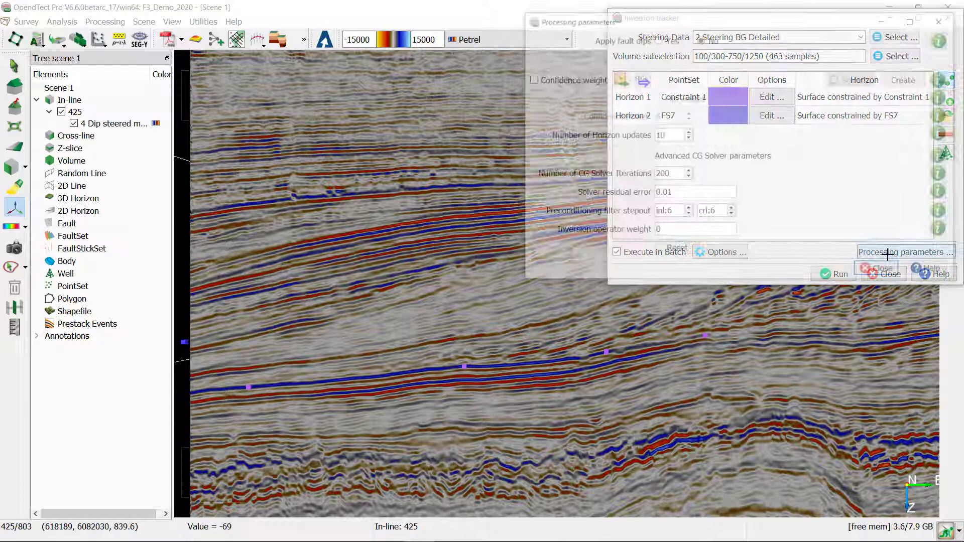
left_click_drag(807, 20, 448, 137)
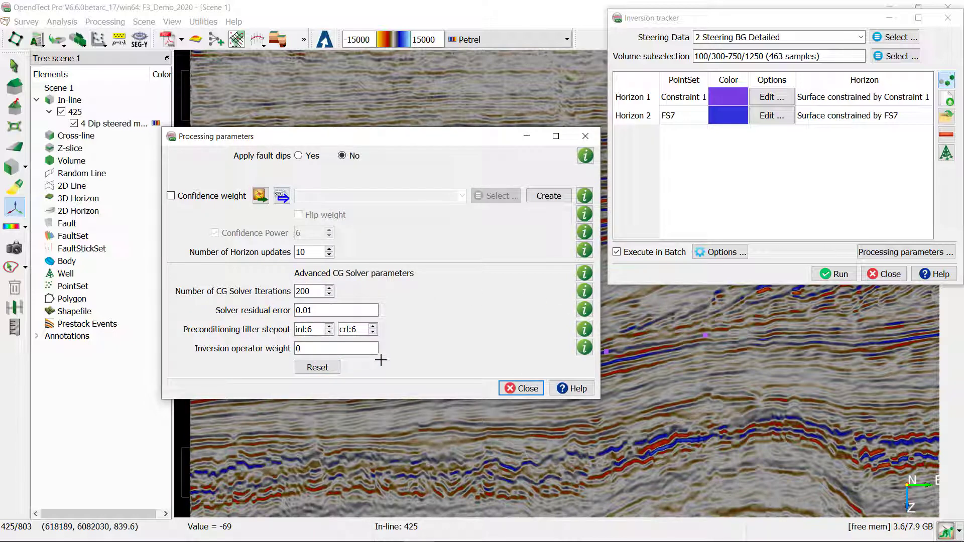
left_click(584, 350)
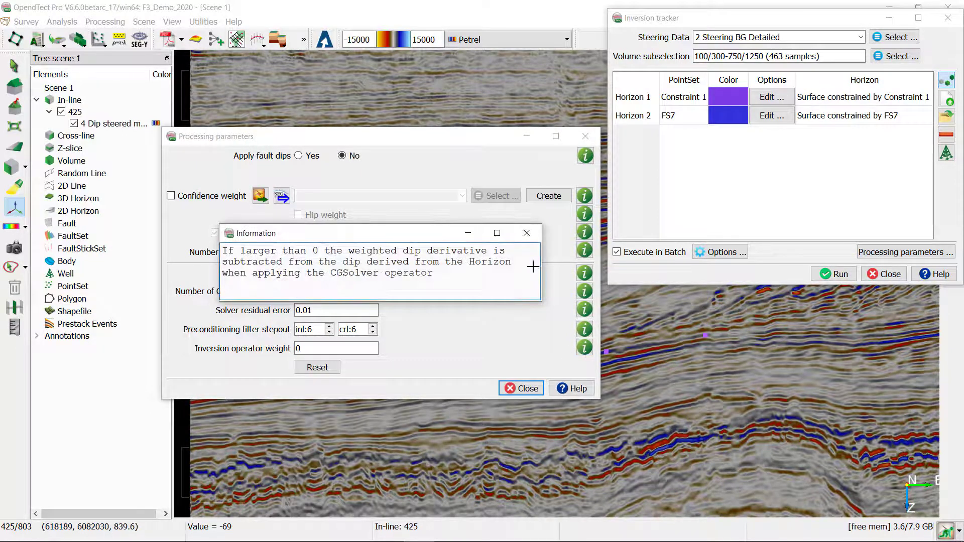
left_click(585, 310)
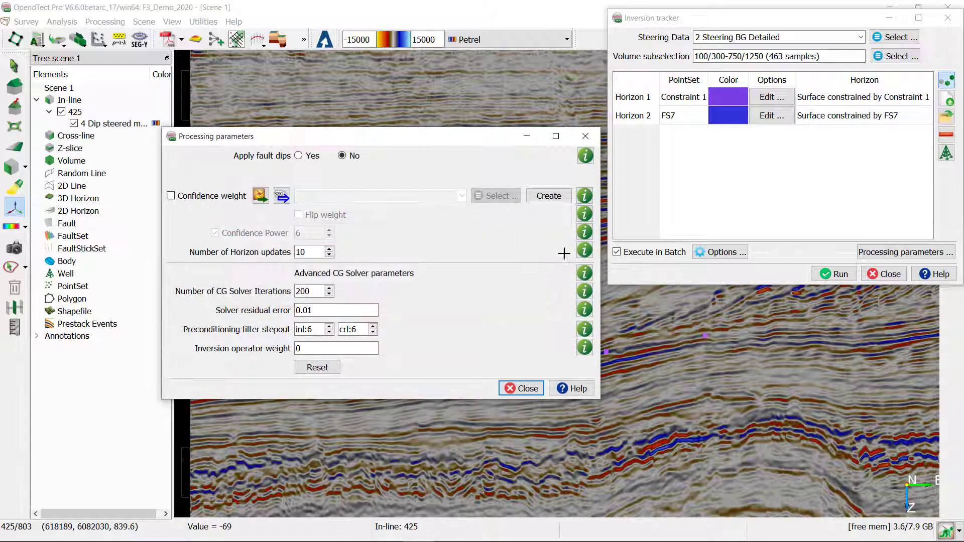
mouse_move(576, 267)
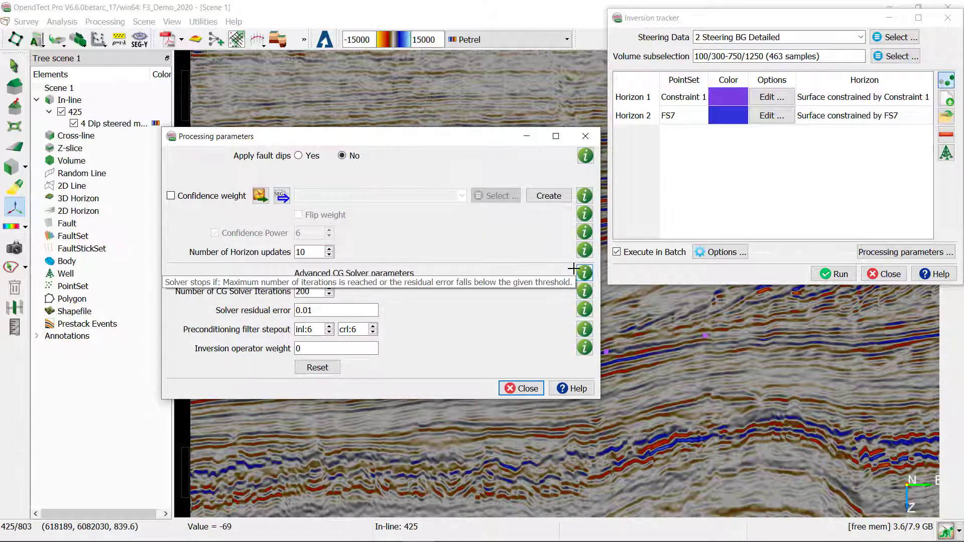
left_click(521, 388)
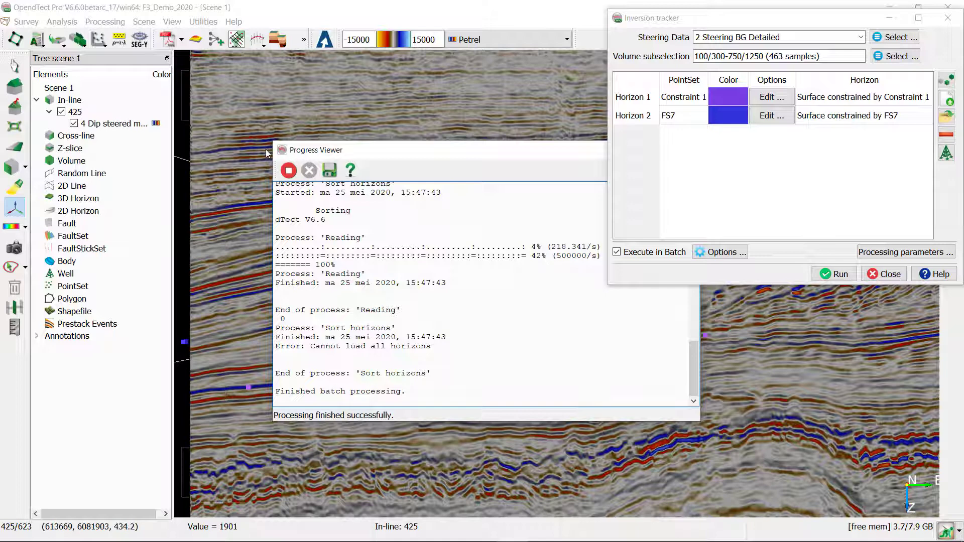
- Close the finished batch Progress Viewer
left_click(287, 167)
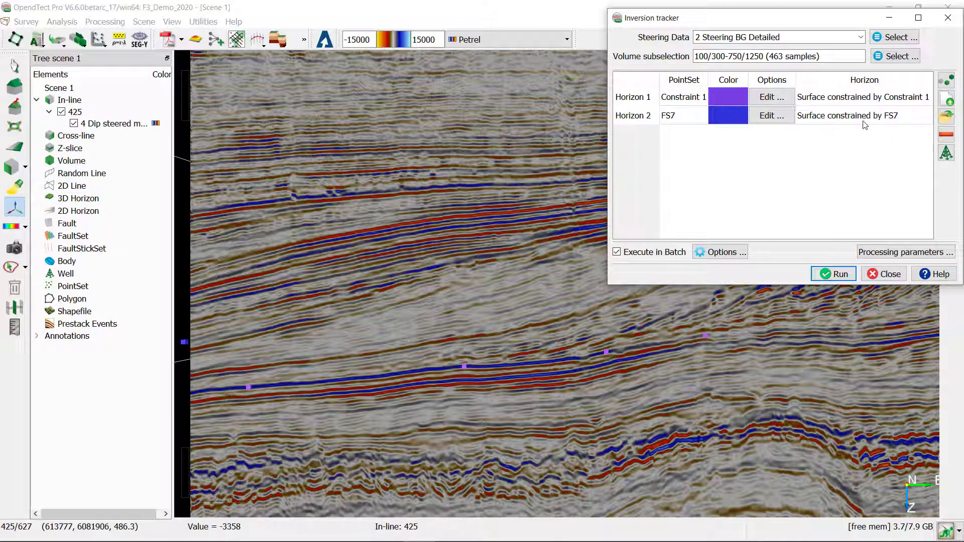
- Add 'Surface constrained by Constraint 1' and 'Surface constrained by FS7' as 3D horizons, filtering Su*
right_click(80, 201)
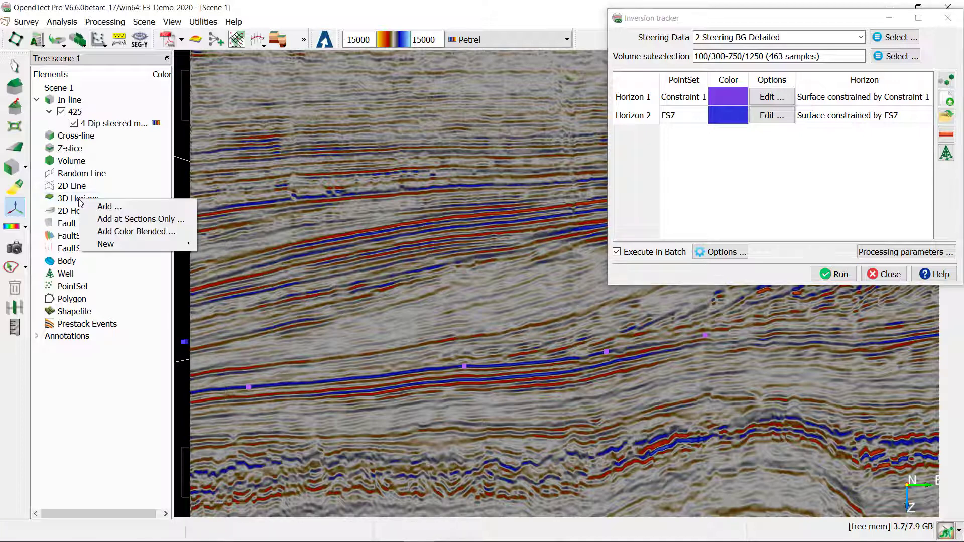
left_click(169, 204)
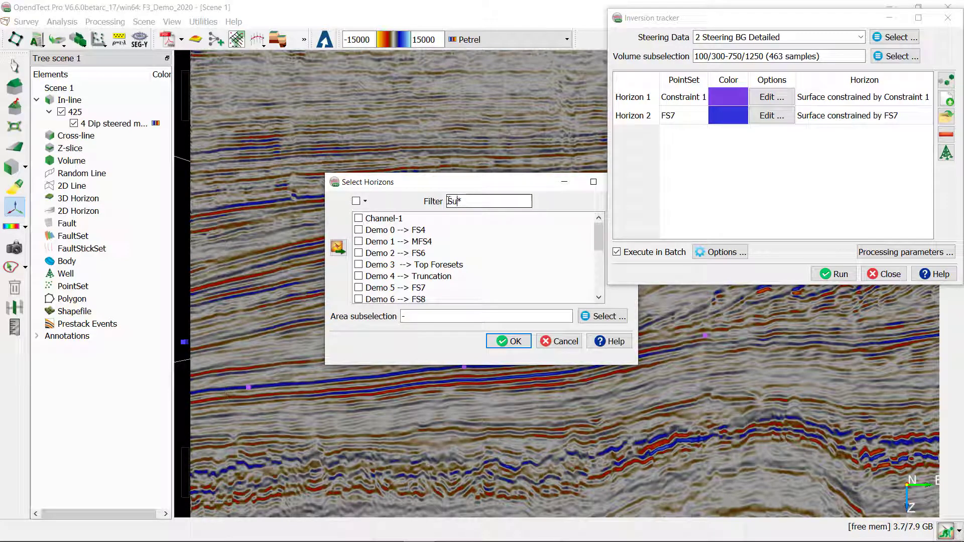
key("Return")
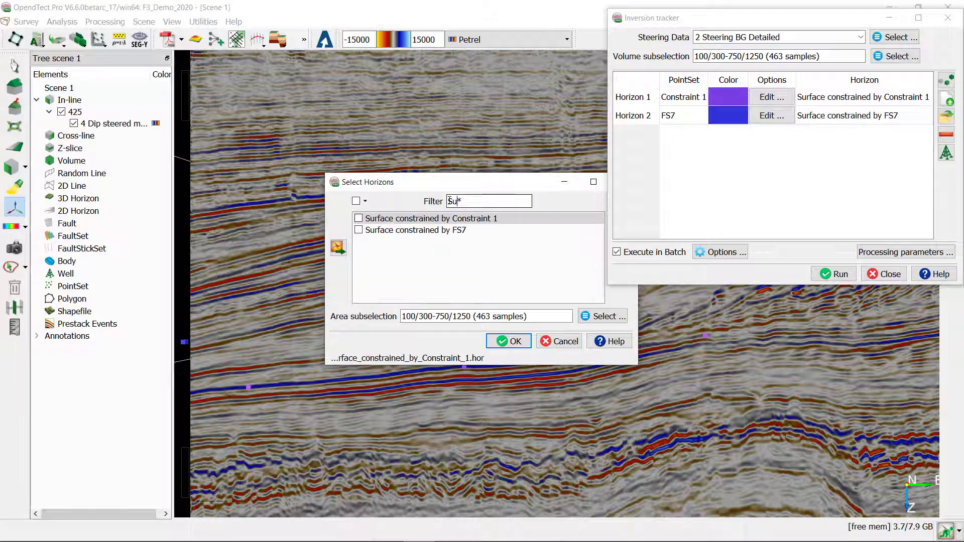
left_click(358, 218)
left_click(358, 230)
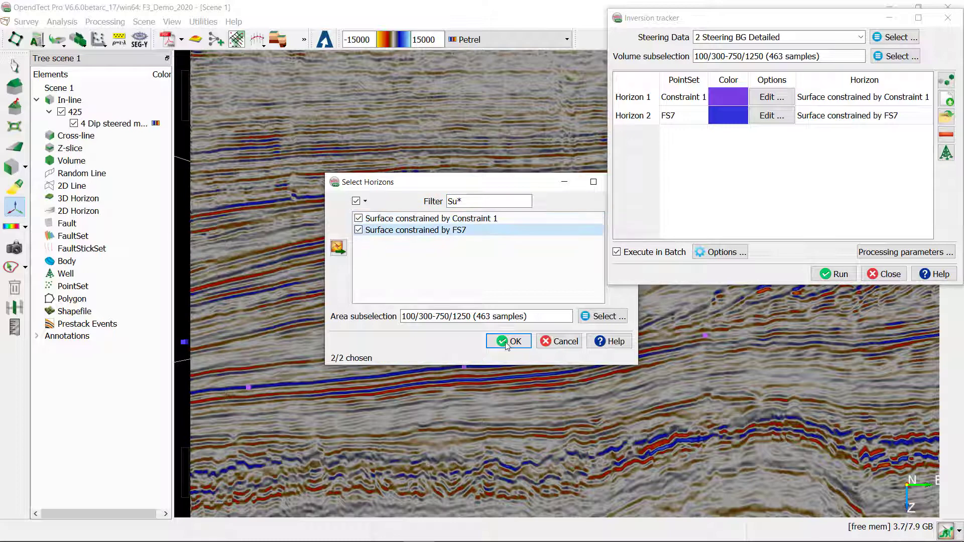
left_click(505, 341)
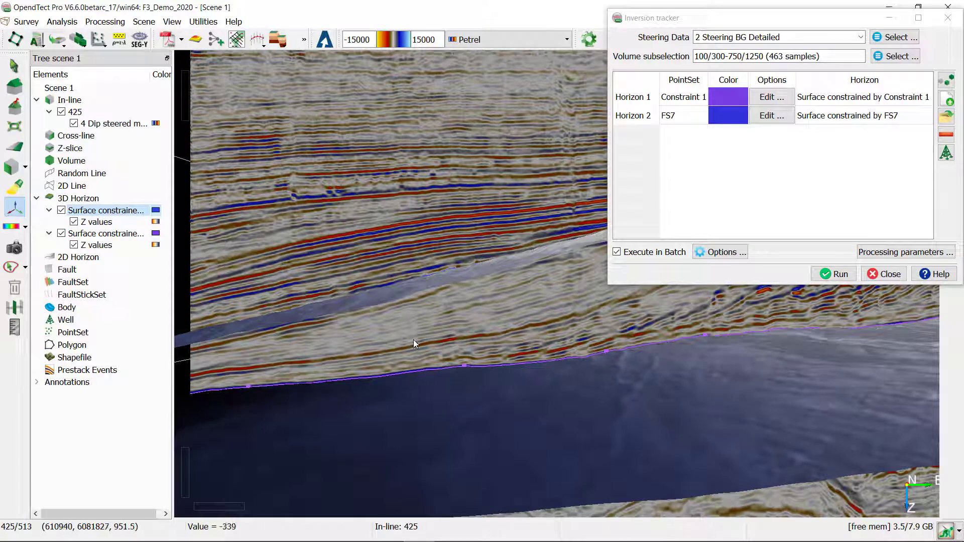
- Close the tracker, move the section to in-line 502, and show both horizons only at sections
scroll(447, 345, "down", 3)
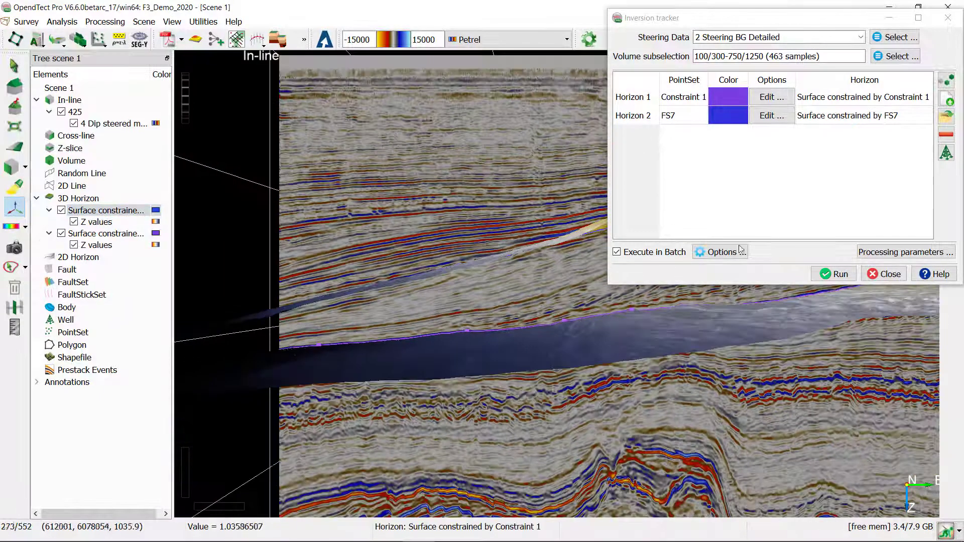
left_click(947, 17)
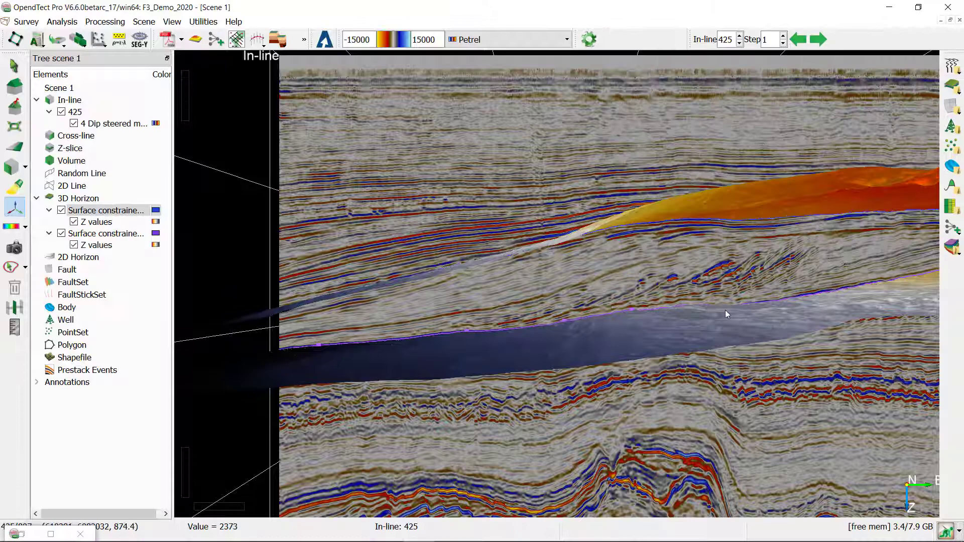
scroll(547, 258, "down", 6)
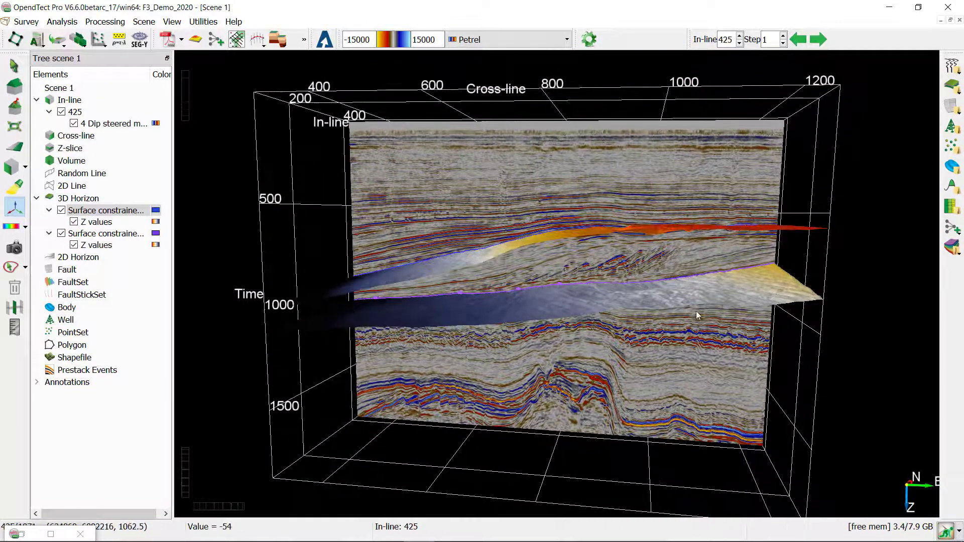
left_click_drag(696, 311, 527, 406)
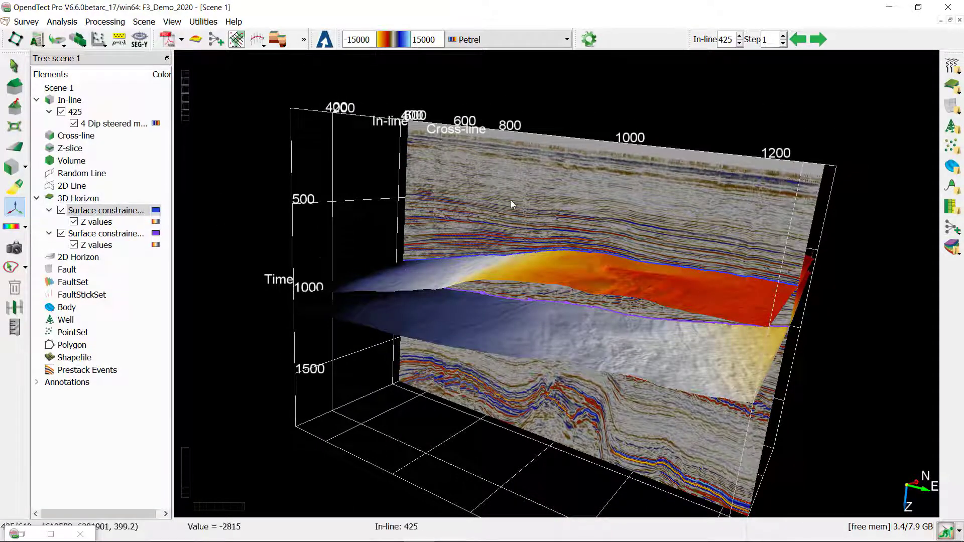
left_click(580, 217)
left_click_drag(580, 217, 602, 215)
left_click(116, 211)
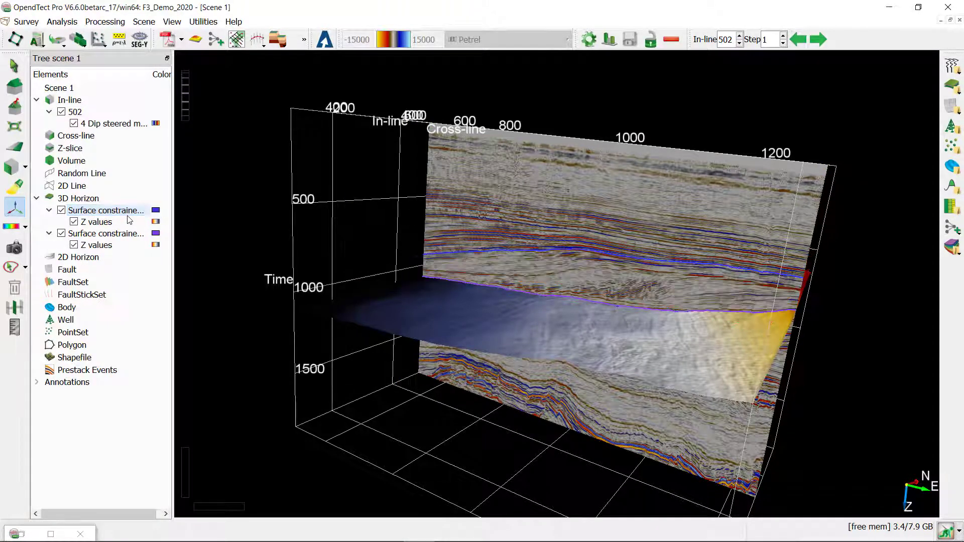
left_click(127, 238)
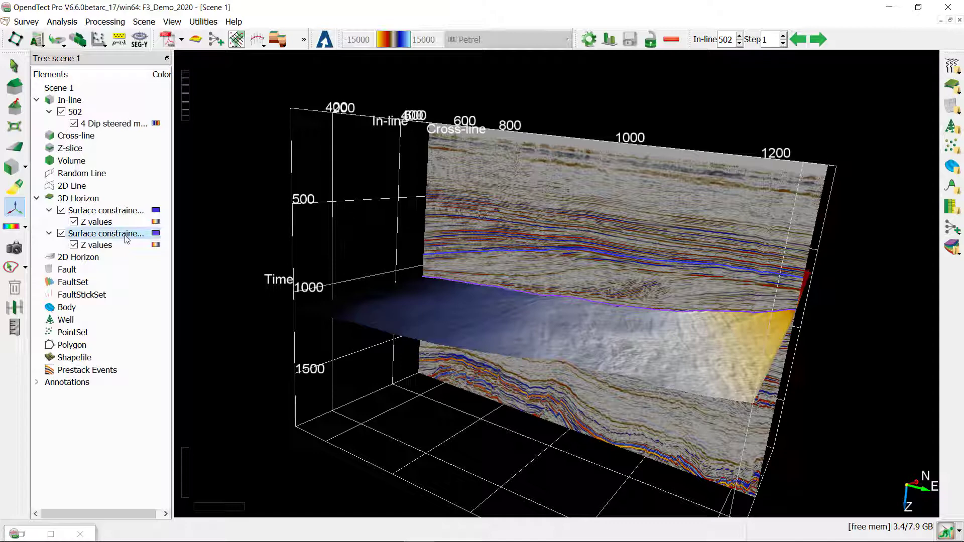
- Display the first horizon only at sections and move the in-line section to 424
right_click(107, 214)
mouse_move(144, 234)
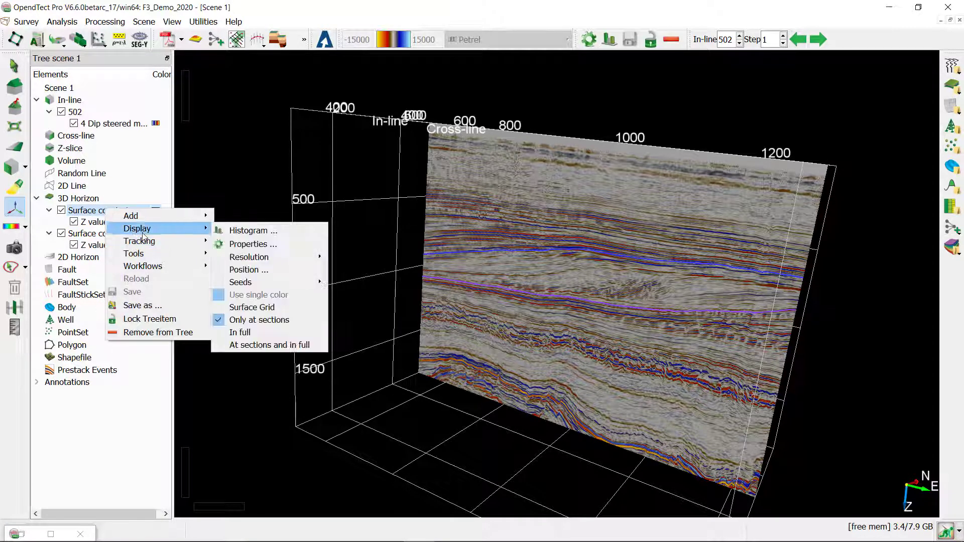
left_click(259, 320)
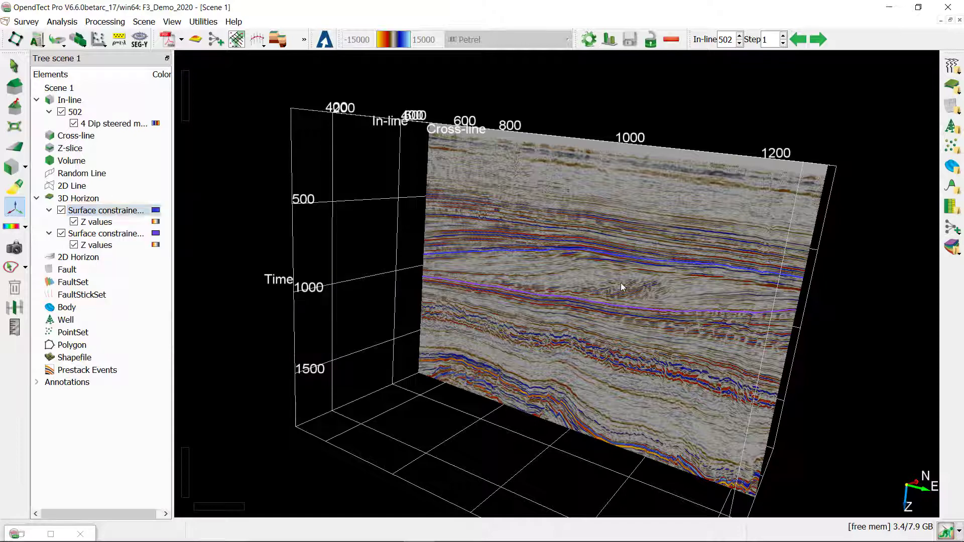
left_click(621, 282)
left_click_drag(659, 236, 683, 266)
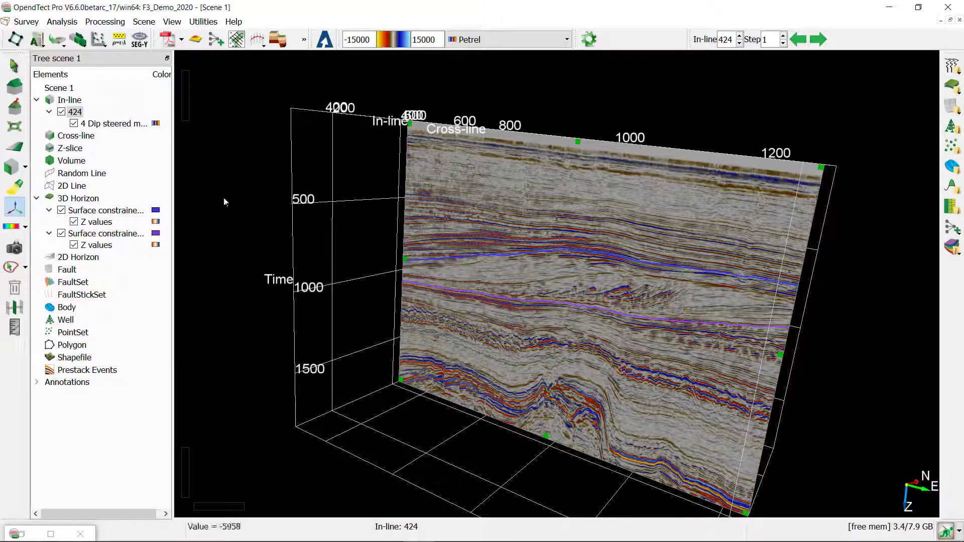
- Give the seismic attribute Grey scales with a -10000 to 10000 amplitude range, then shift the in-line lower to 248
left_click(105, 125)
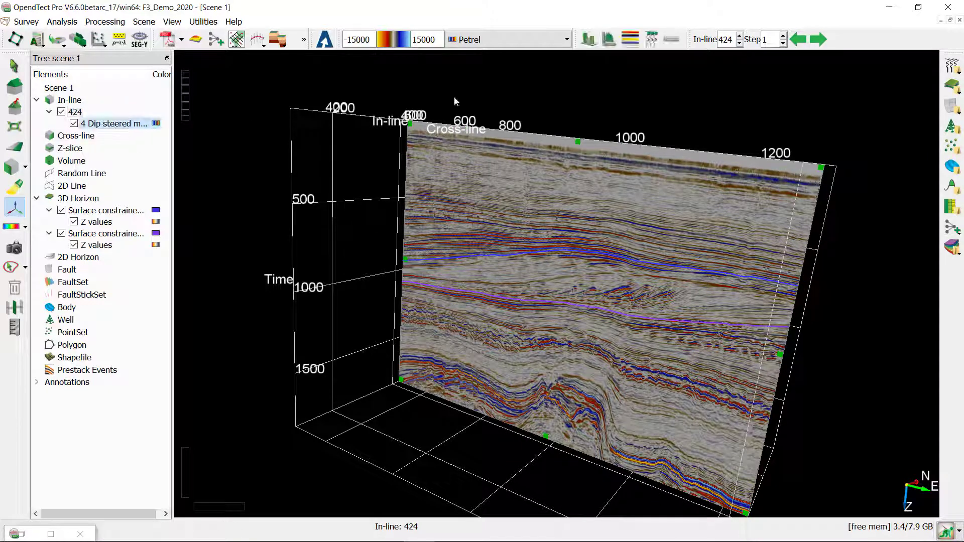
left_click(508, 42)
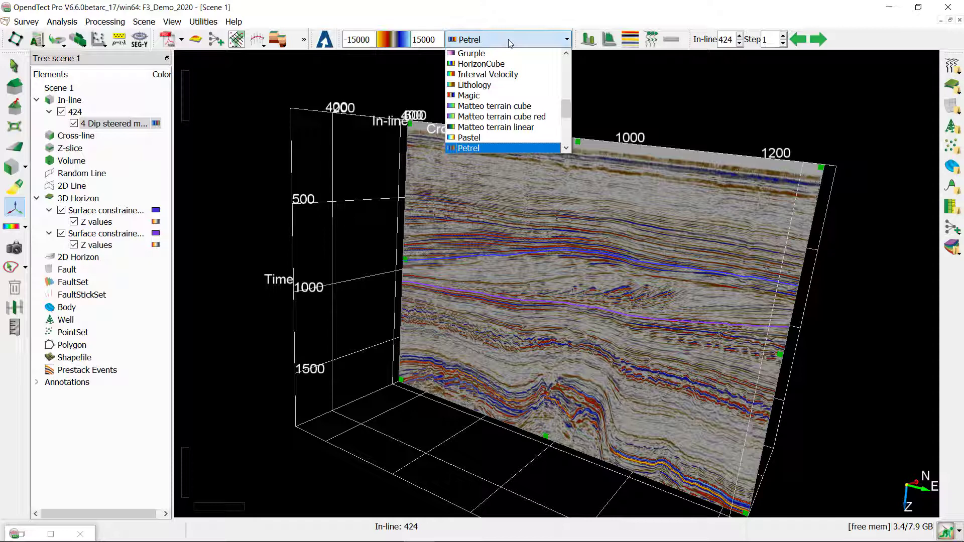
key("g")
left_click(472, 54)
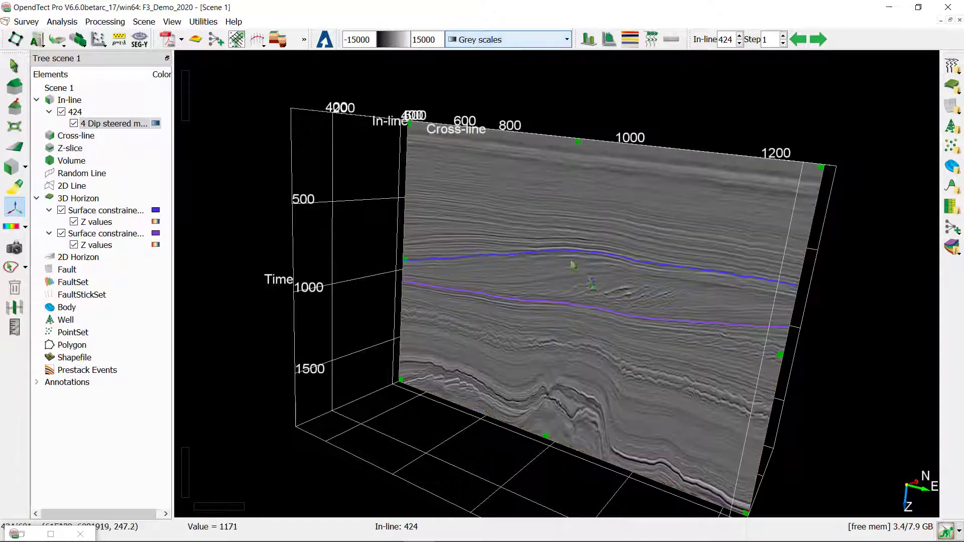
scroll(675, 342, "up", 3)
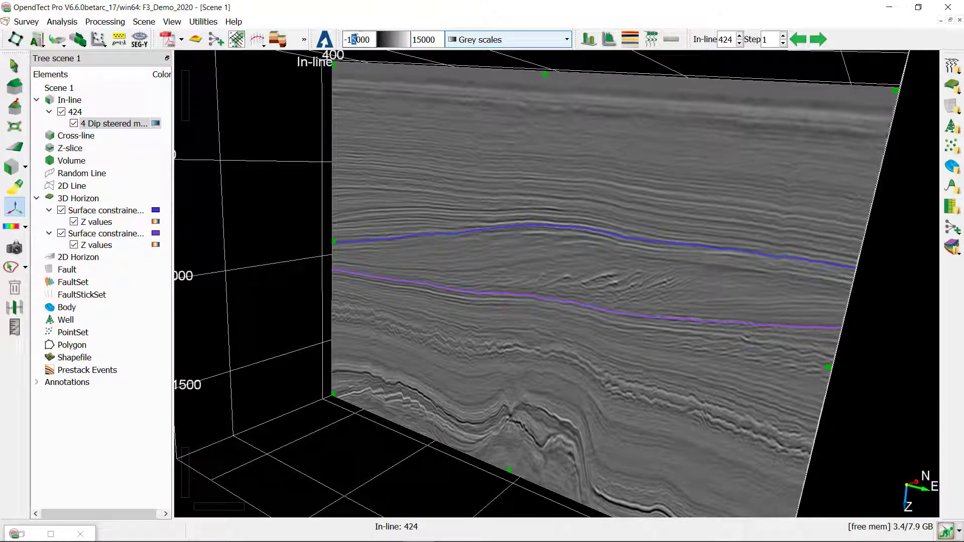
key("Delete")
left_click(417, 39)
key("Return")
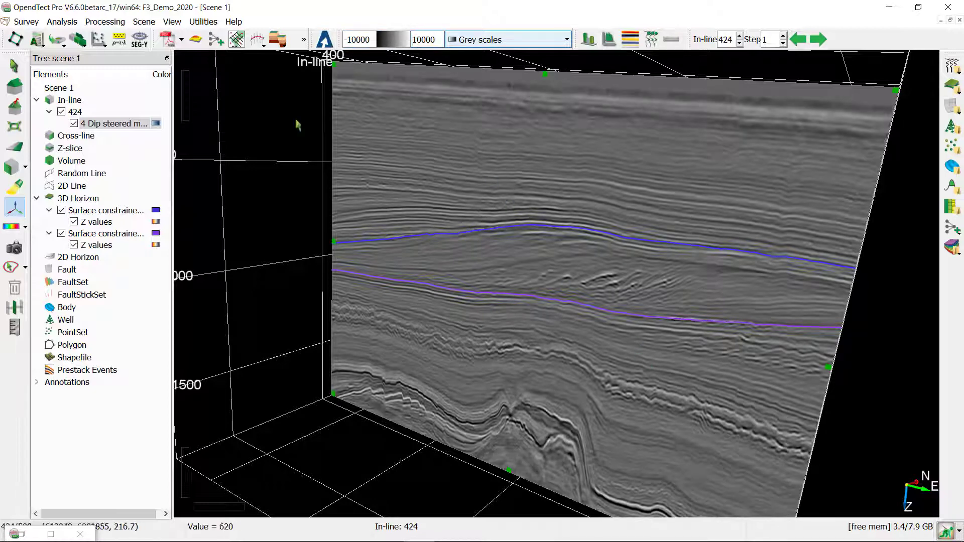
left_click_drag(659, 173, 560, 256)
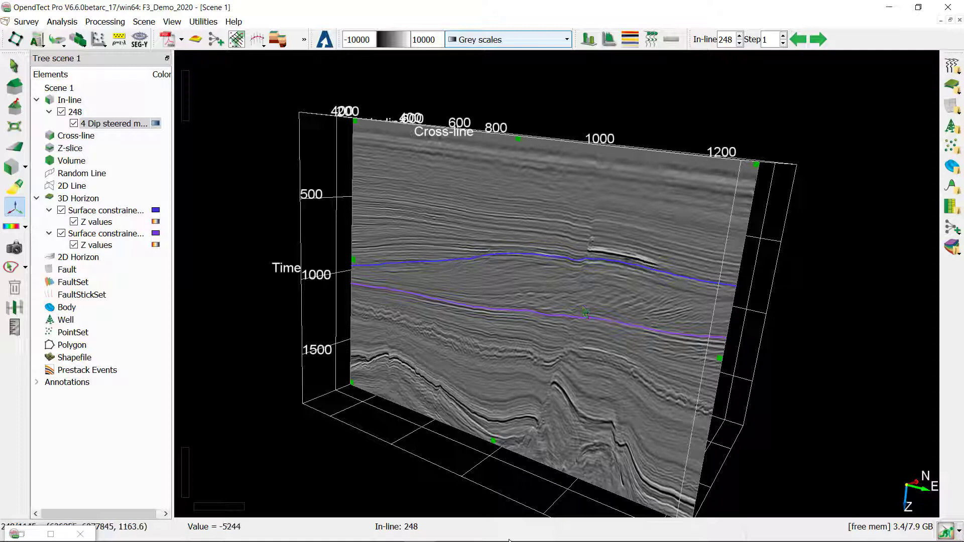
- In the Inversion tracker, select Horizon 1 with the Constraint 1 point set and start seed picking
mouse_move(402, 539)
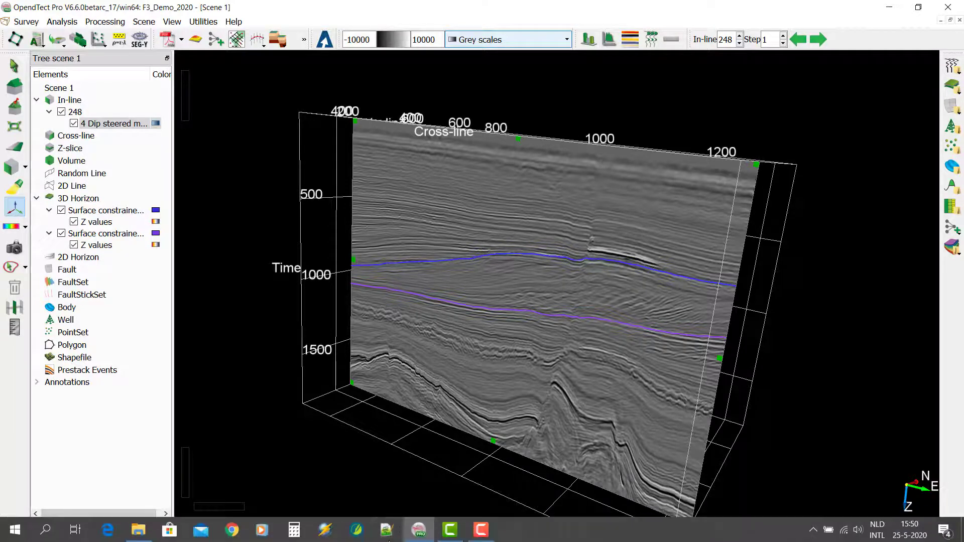
left_click(415, 536)
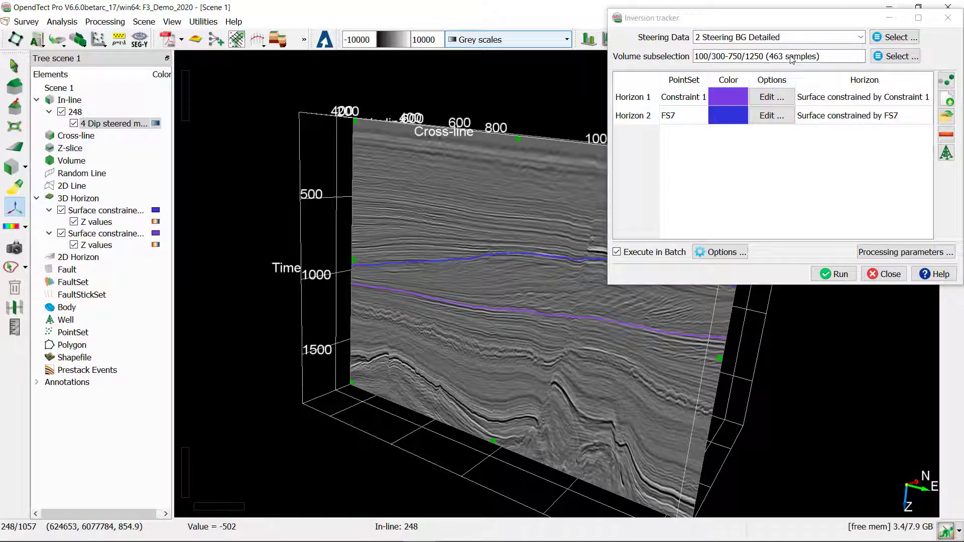
left_click(850, 102)
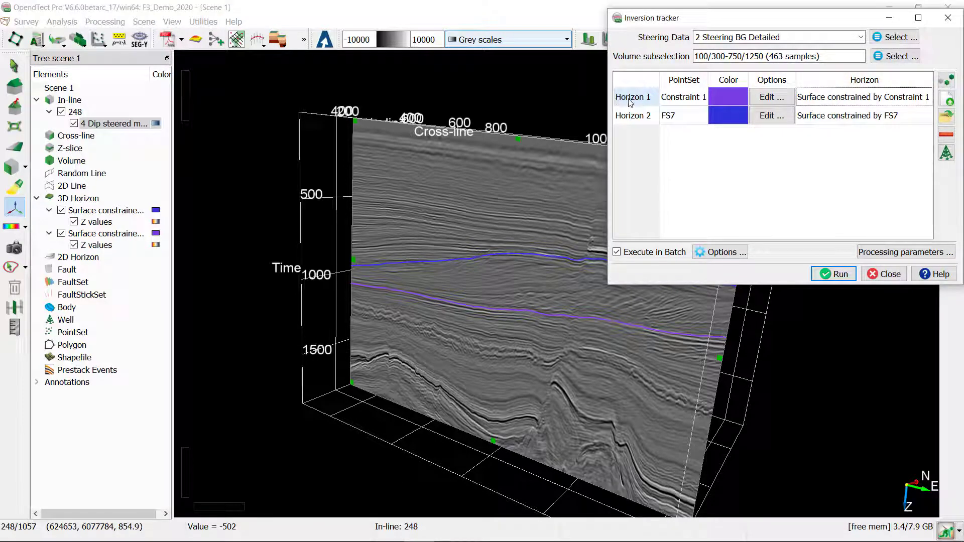
left_click(679, 100)
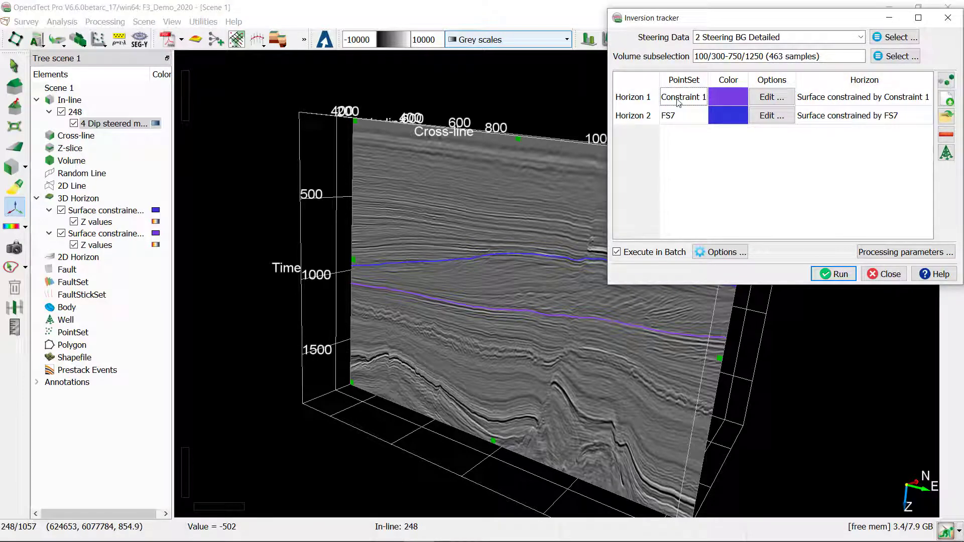
left_click(946, 83)
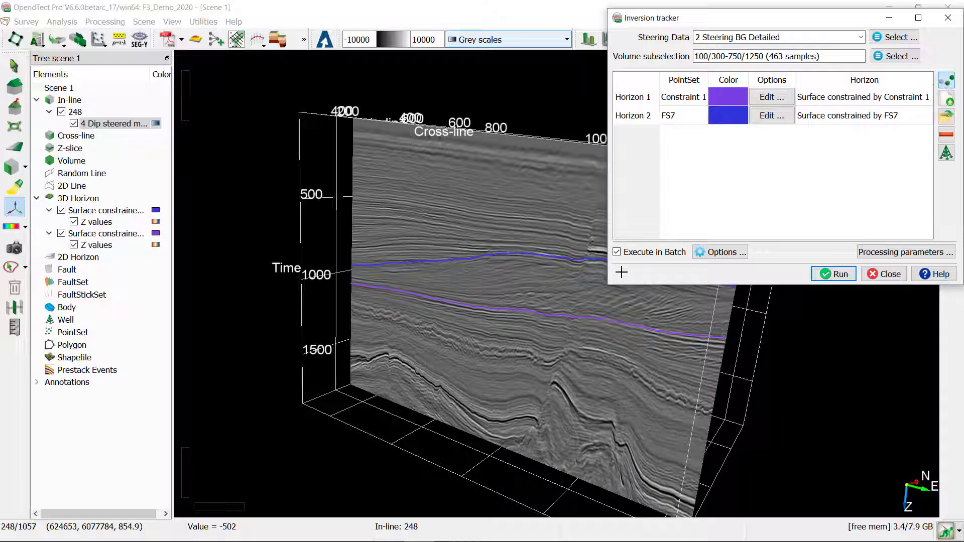
- Zoom in and place five seeds along the upper horizon, moving leftward across in-line 248
scroll(527, 246, "up", 5)
scroll(526, 247, "up", 5)
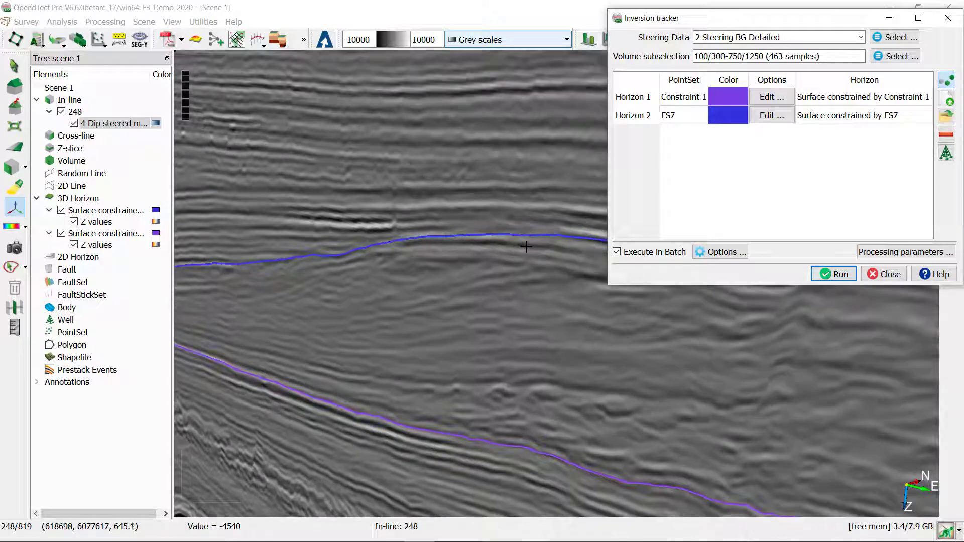
scroll(495, 263, "up", 5)
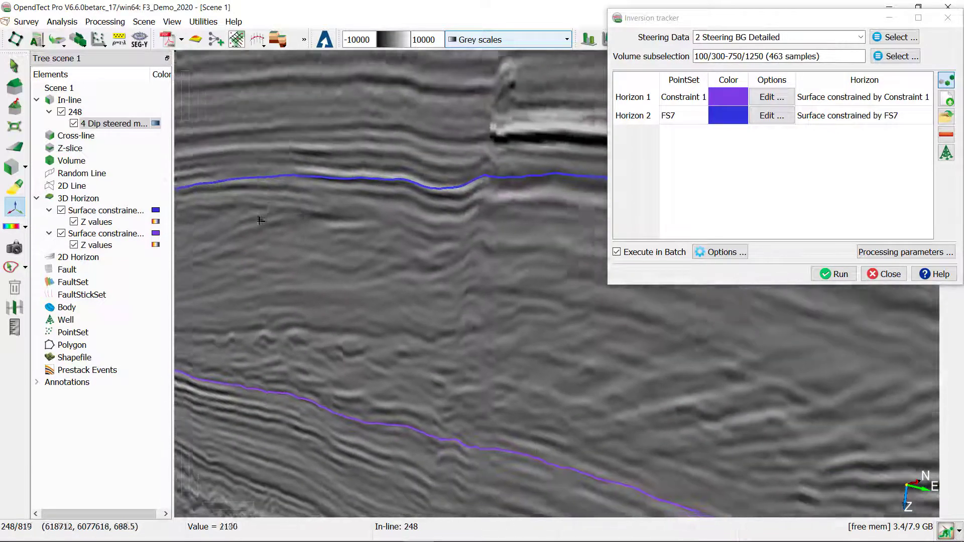
left_click(461, 216)
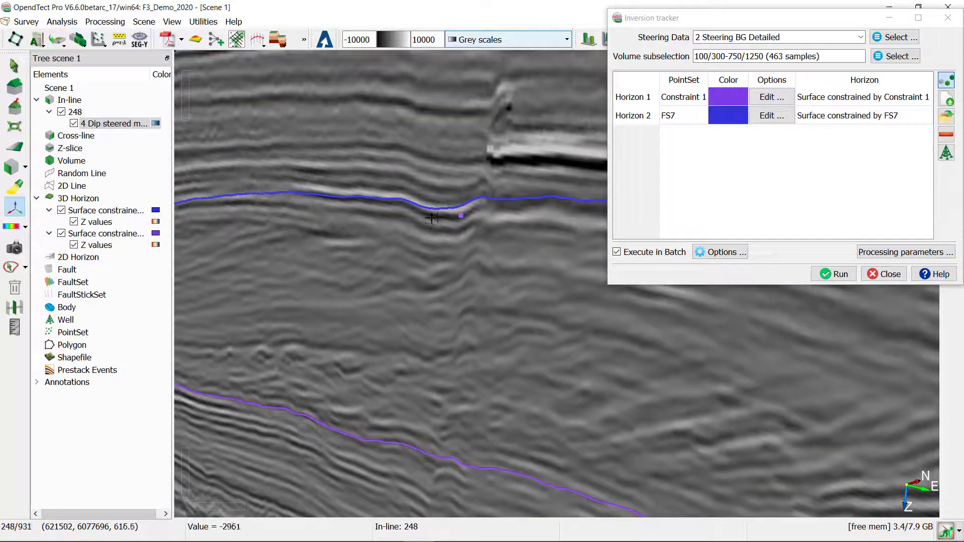
left_click(437, 217)
left_click(390, 205)
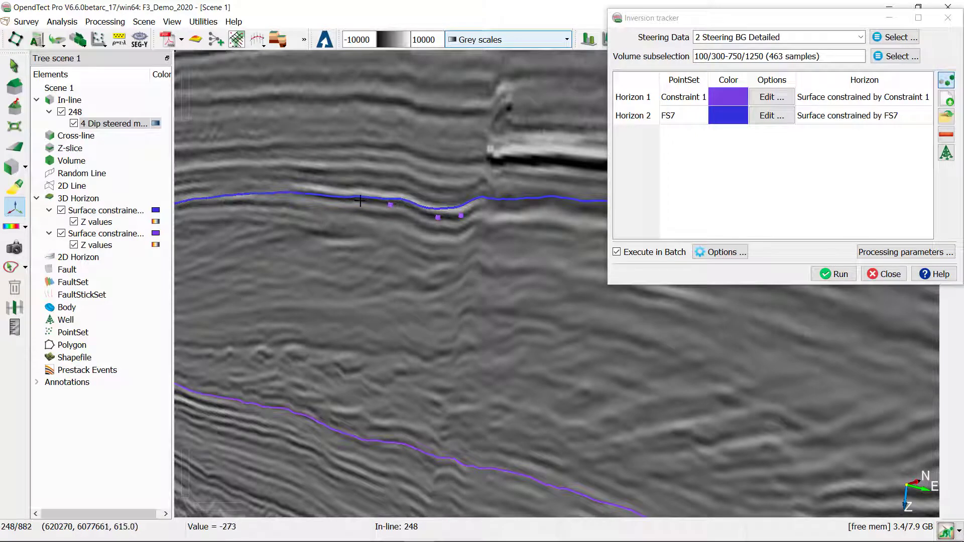
left_click(360, 201)
left_click(336, 199)
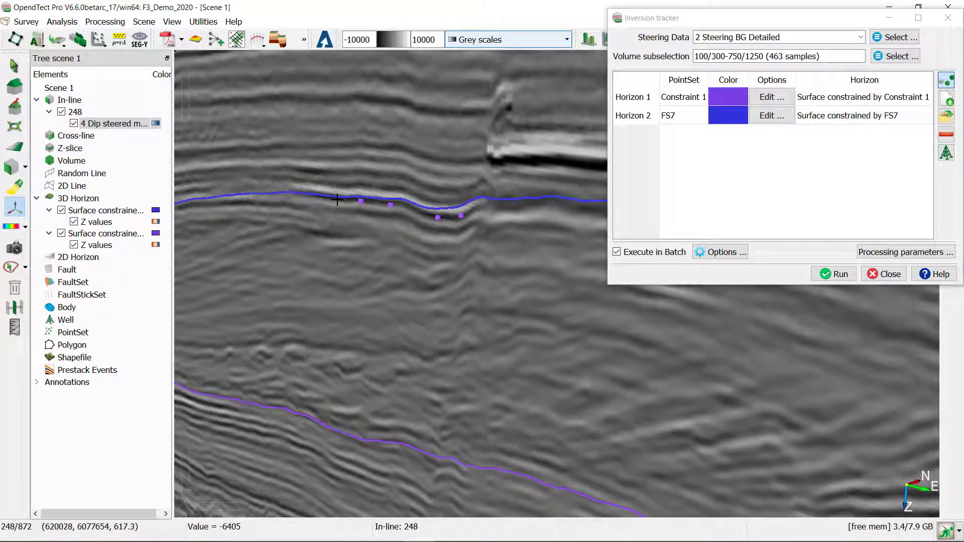